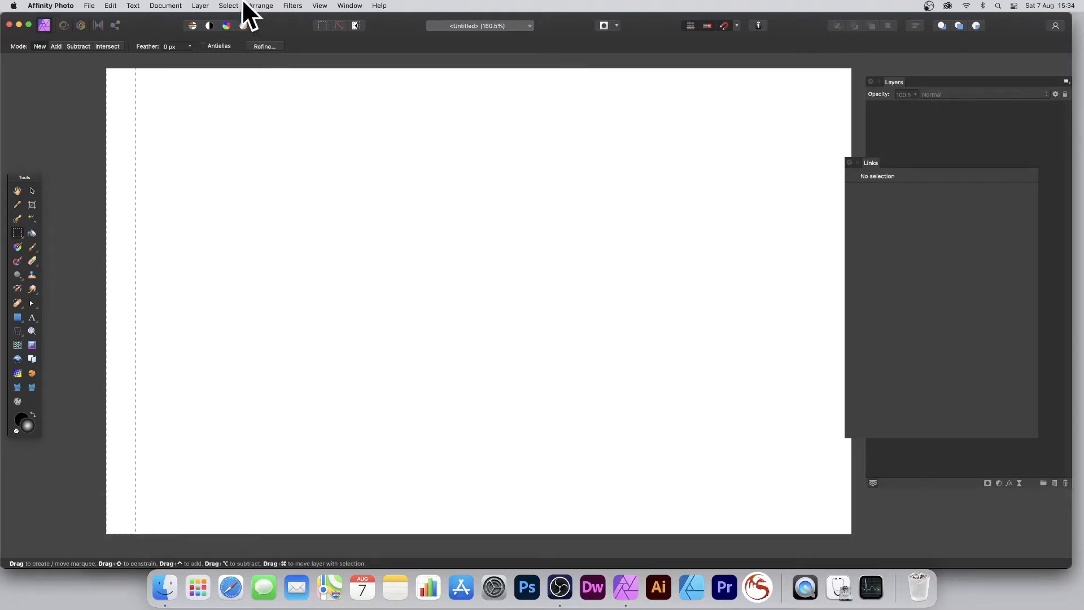
Add a new pixel layer and fill the narrow strip selection with a white-to-black linear gradient running downwards.
click(201, 6)
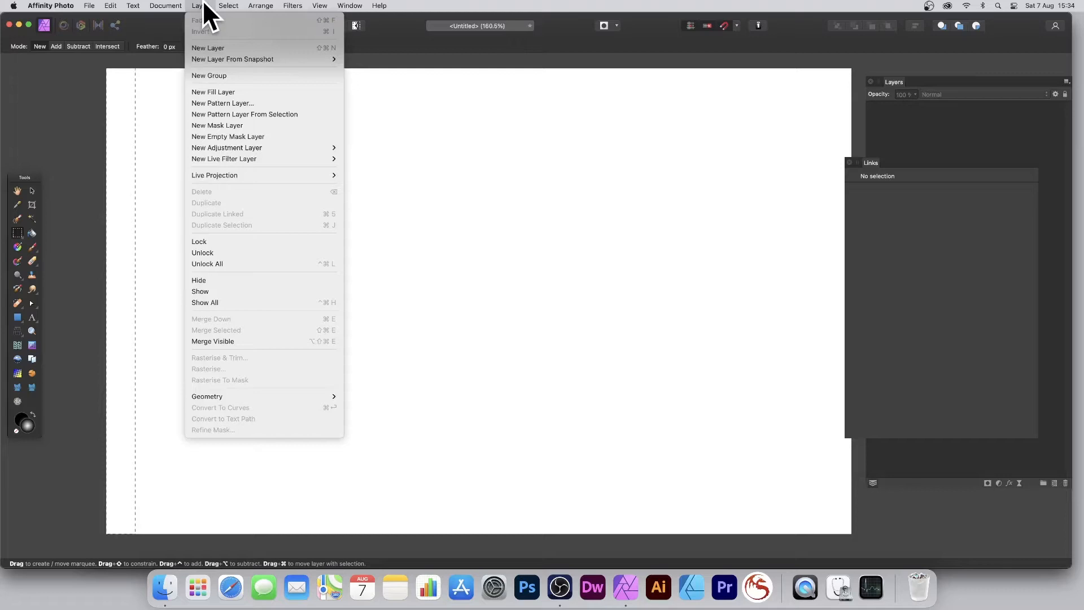
click(211, 50)
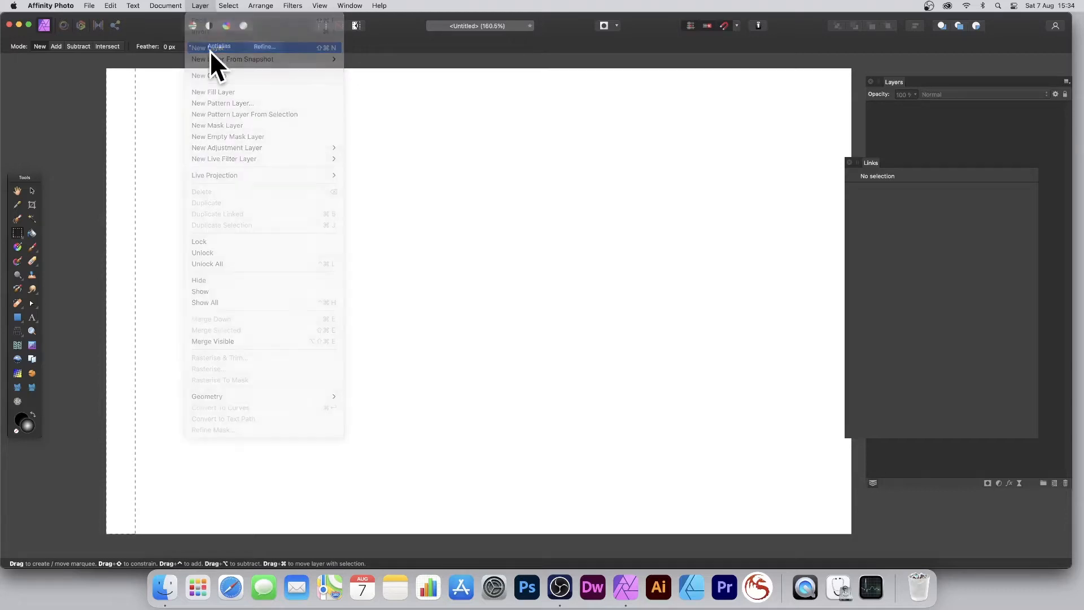
click(19, 246)
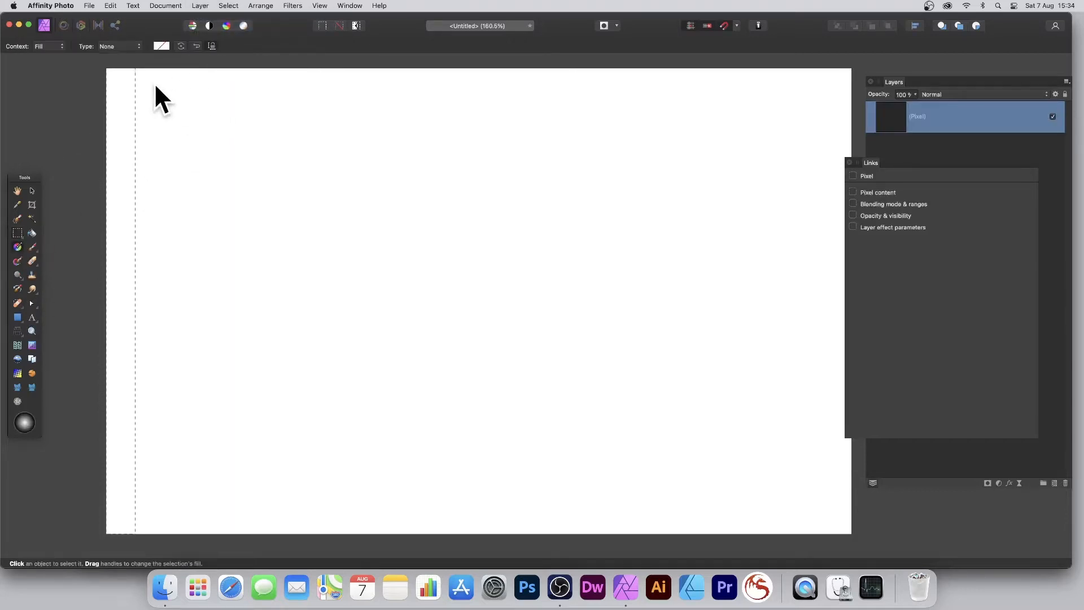
drag(124, 87, 119, 418)
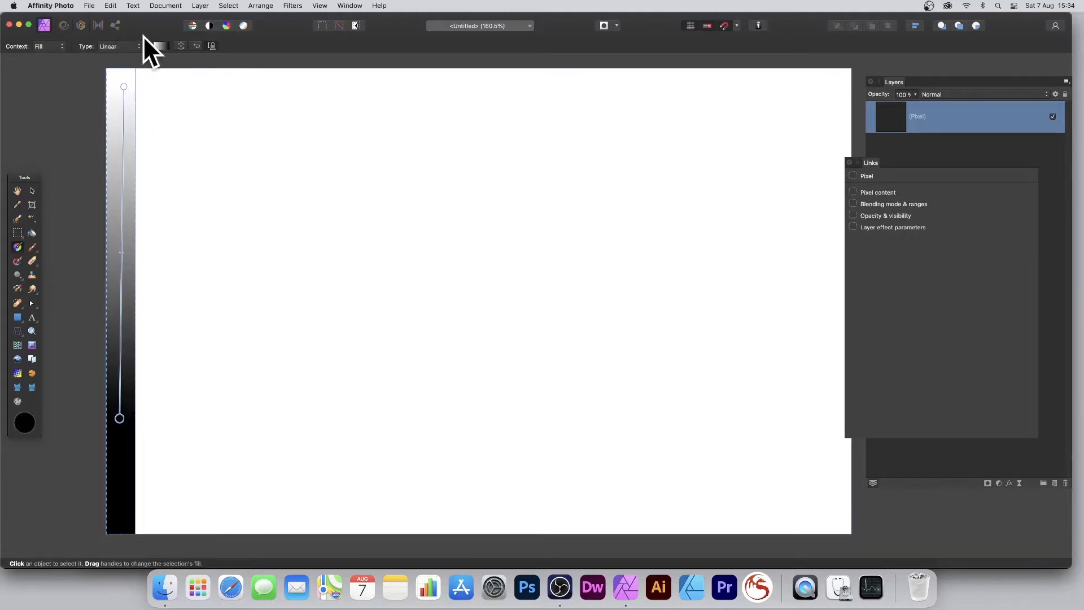
Change the strip's gradient to Elliptical with its white centre moved down the strip, and clear the pixel selection.
click(120, 46)
click(121, 57)
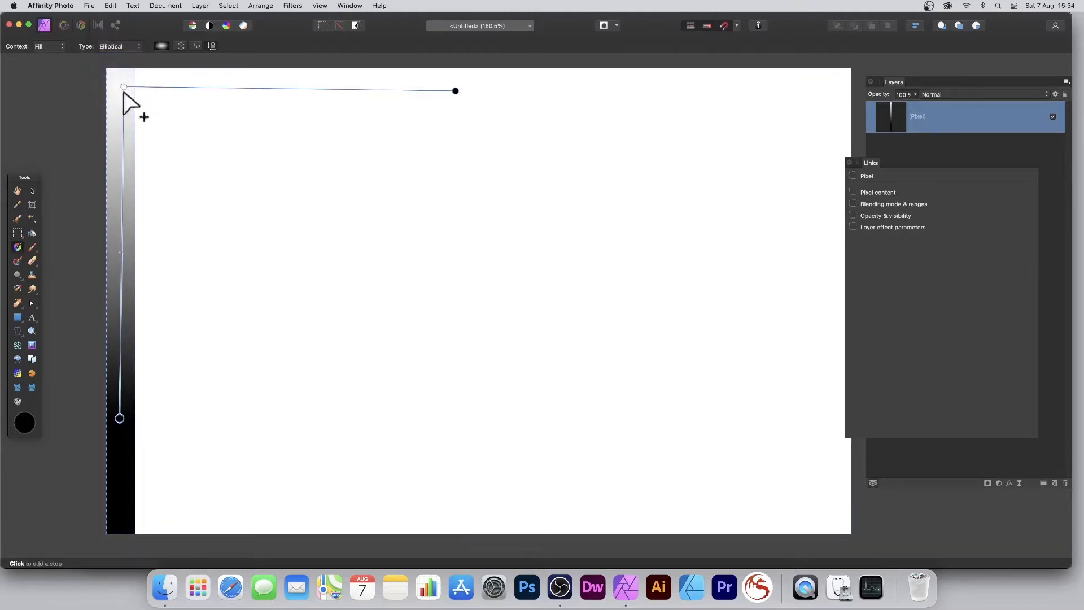
drag(123, 87, 126, 202)
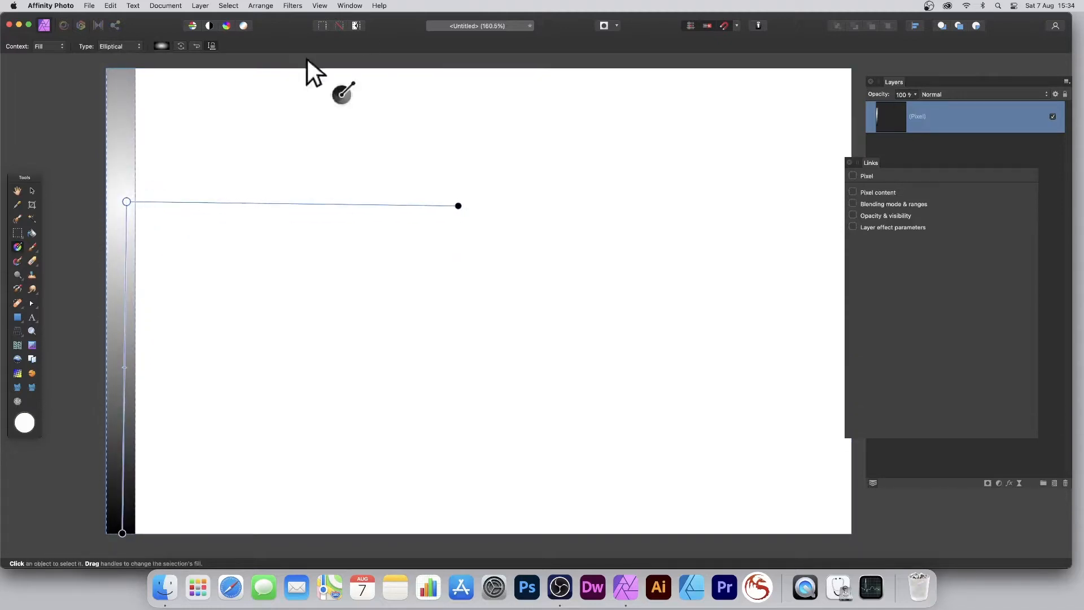
click(230, 5)
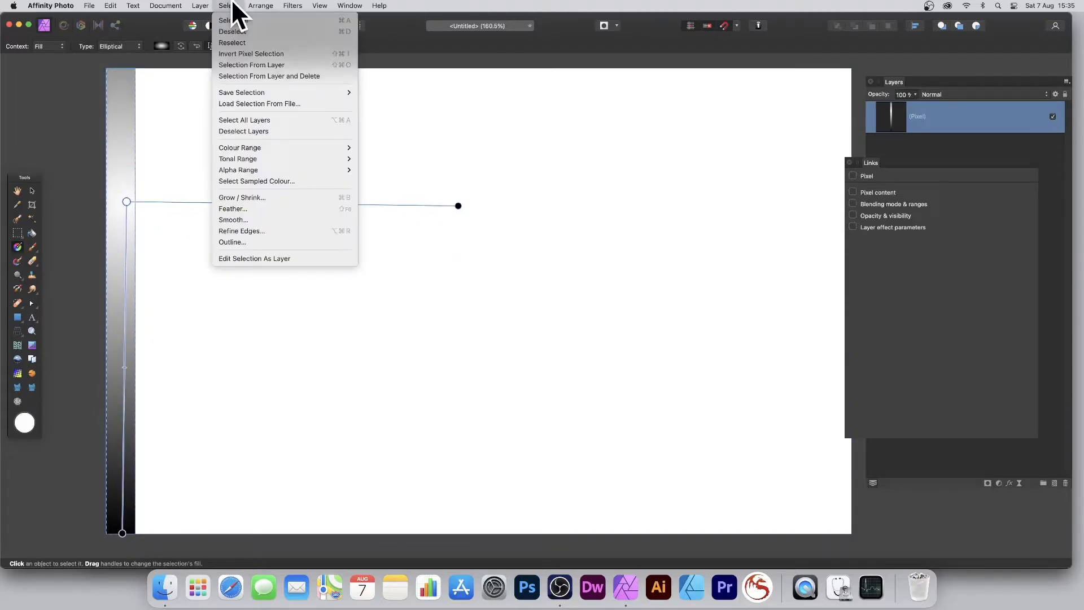
click(231, 32)
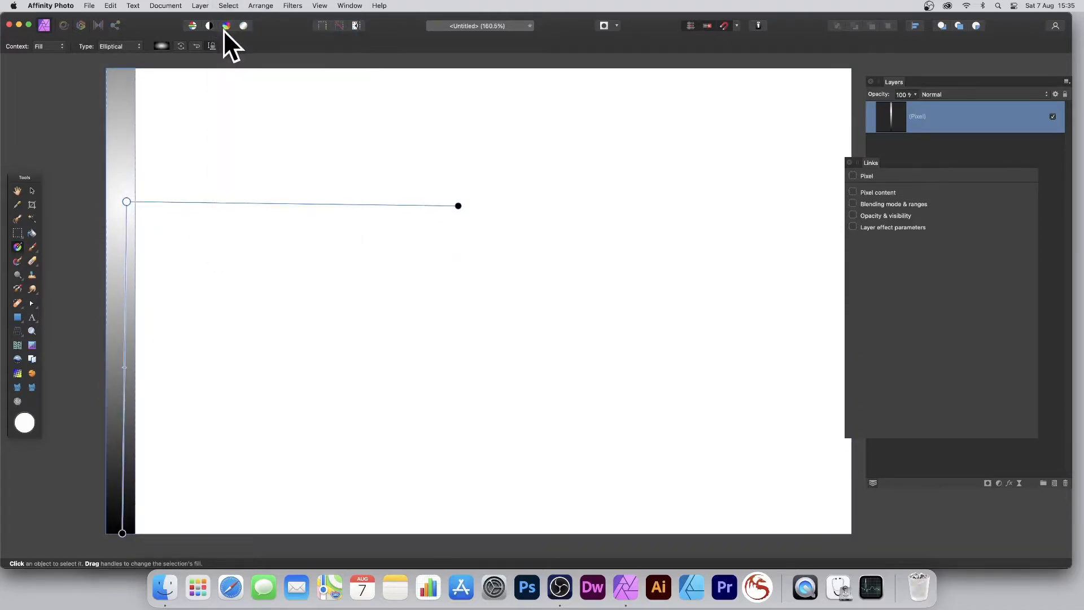
Make linked duplicates of the gradient strip side by side across the whole canvas and close the Links panel.
click(32, 191)
click(207, 5)
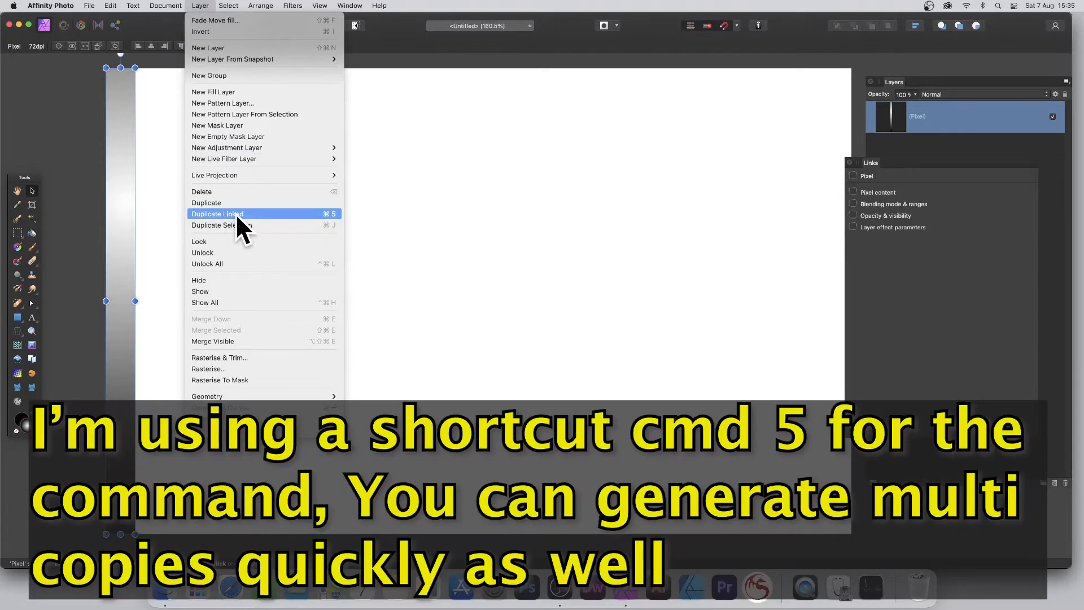
click(236, 213)
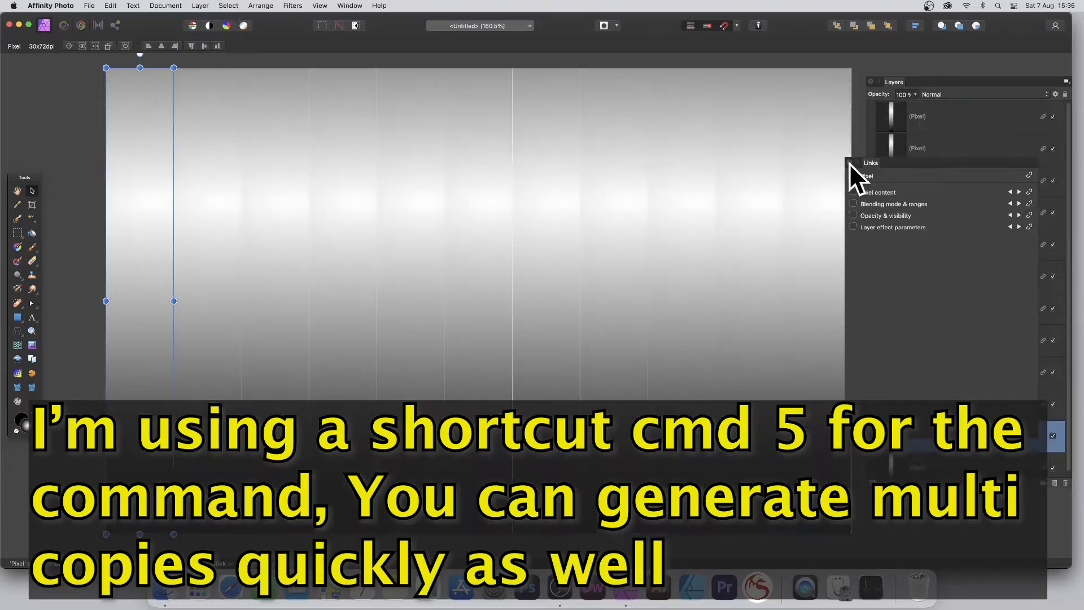
click(850, 162)
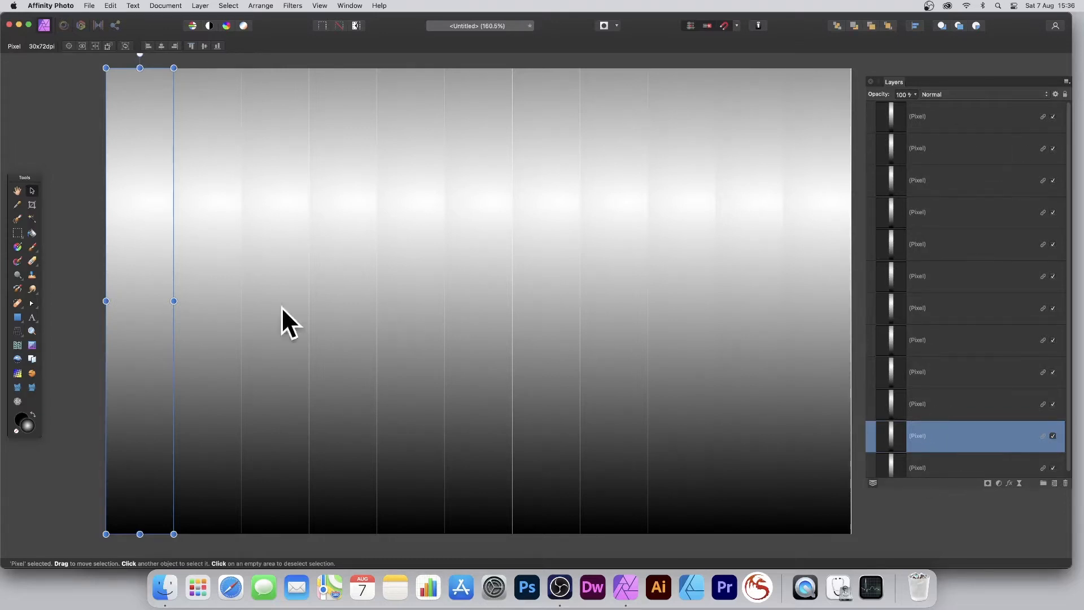
Make a selection from the selected strip layer and redraw its fill as a diagonal white-to-black linear gradient.
click(229, 3)
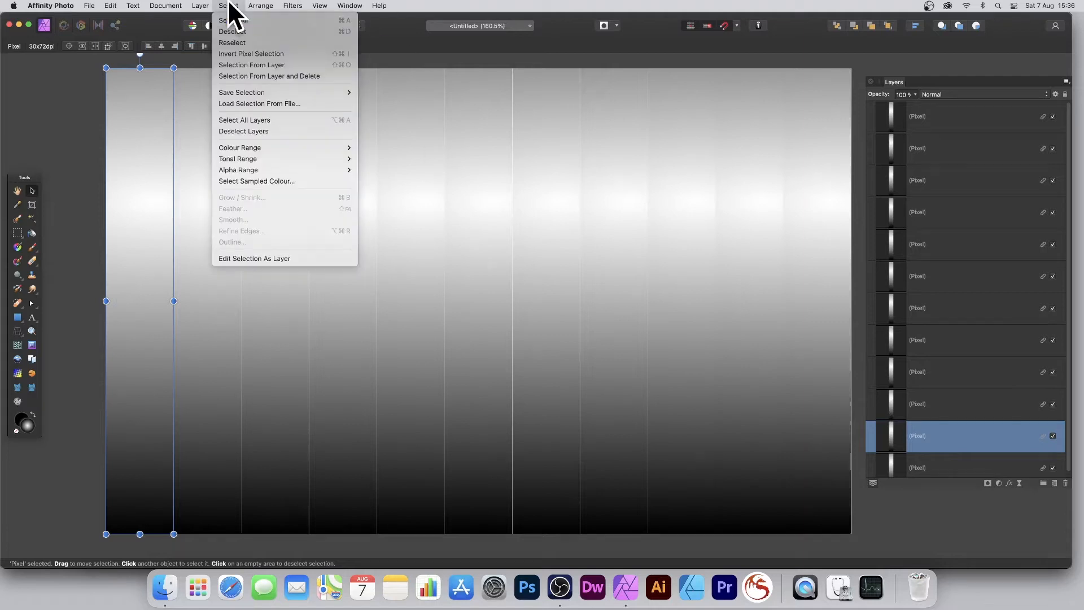
click(258, 64)
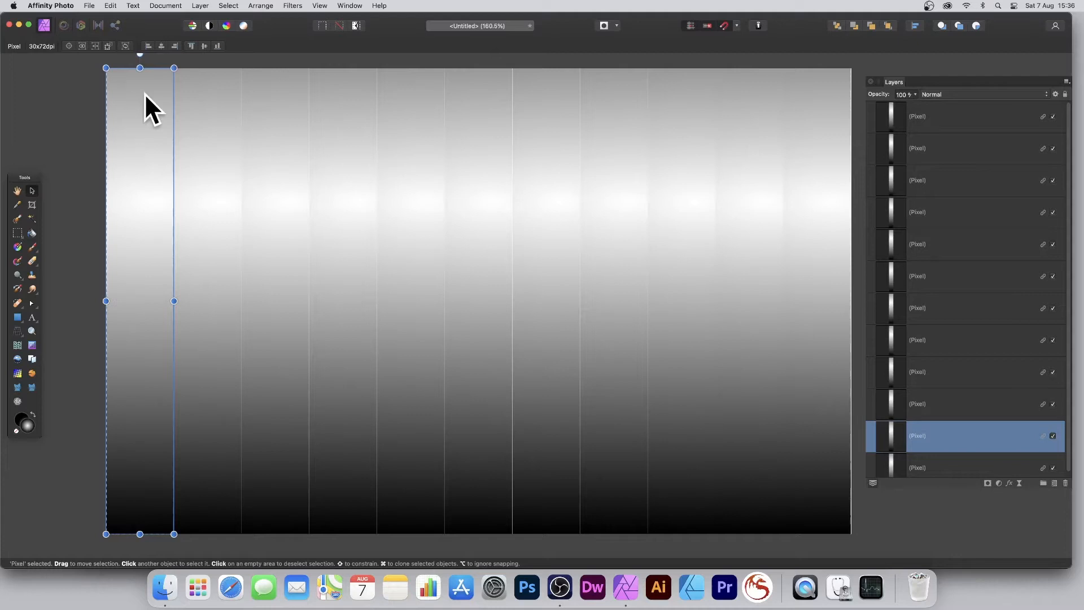
click(17, 247)
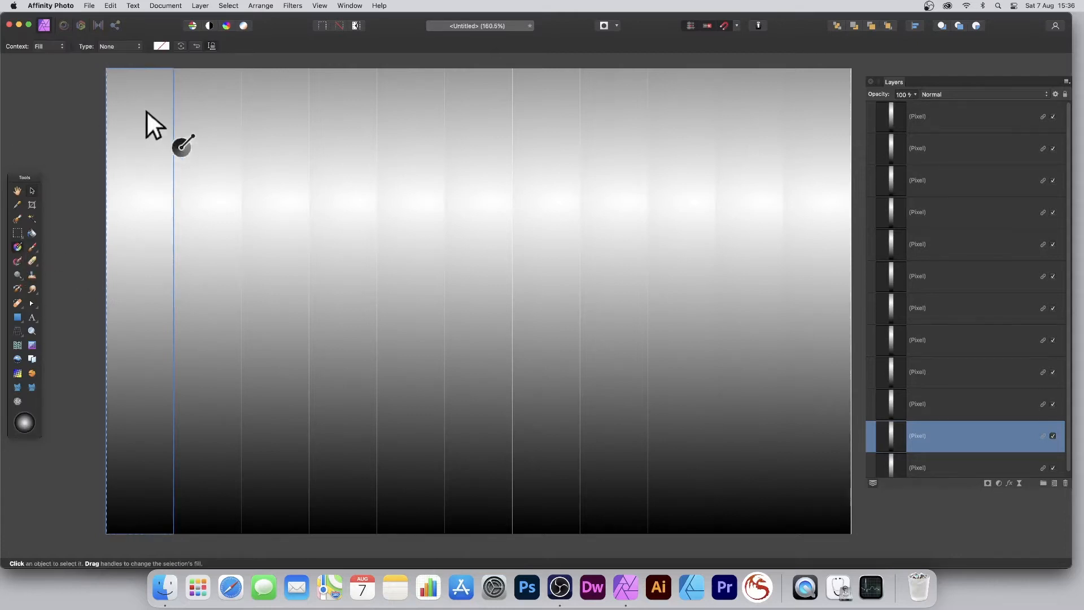
drag(151, 101, 87, 428)
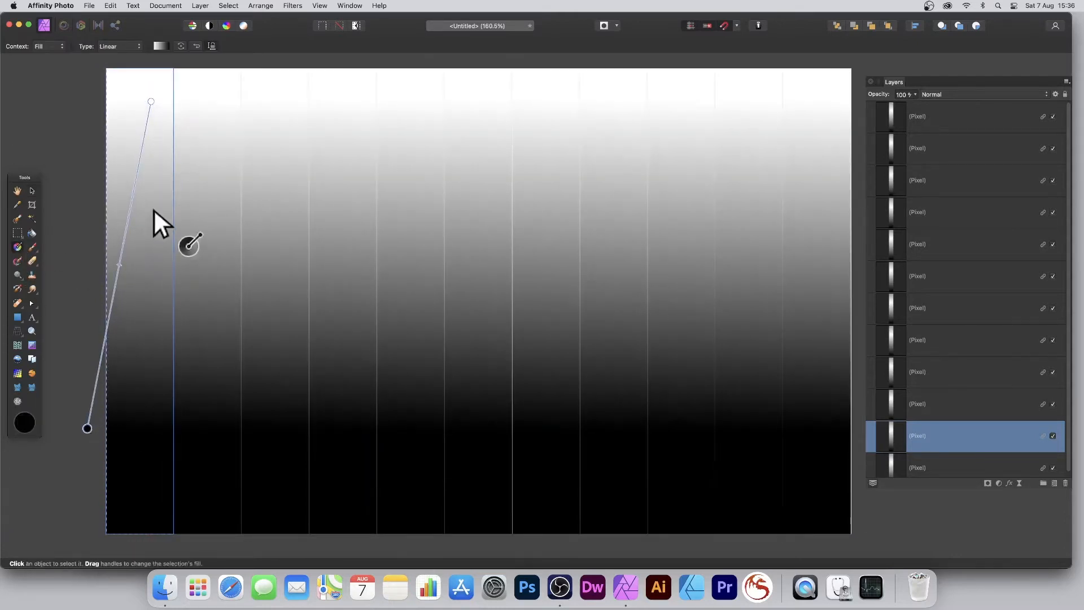
drag(151, 214, 53, 432)
drag(129, 167, 244, 337)
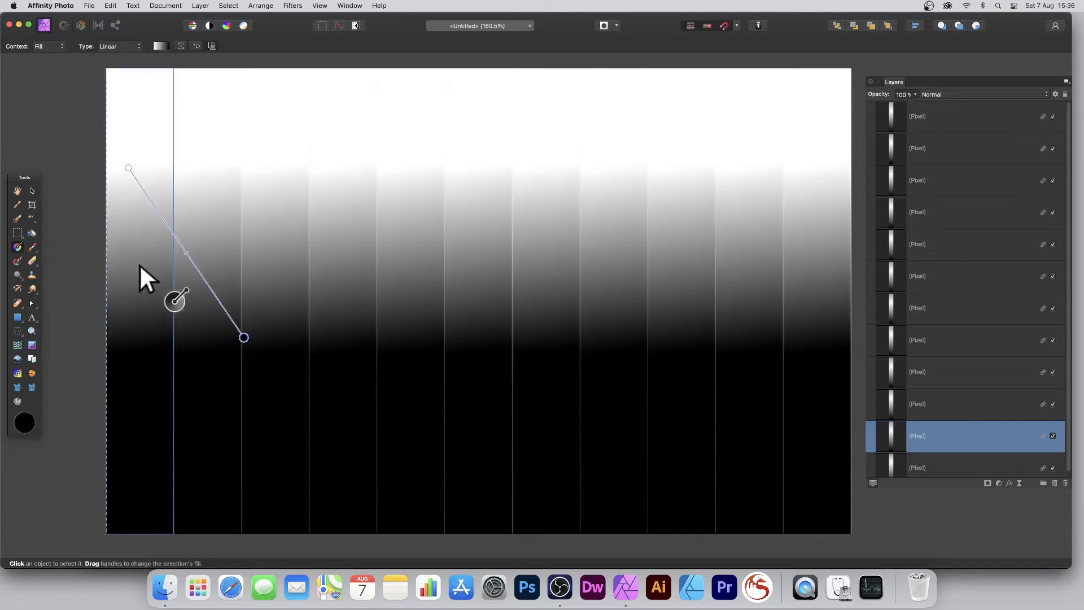
Insert a gradient stop at 25% and colour it mint green by lowering its LAB A value.
click(161, 46)
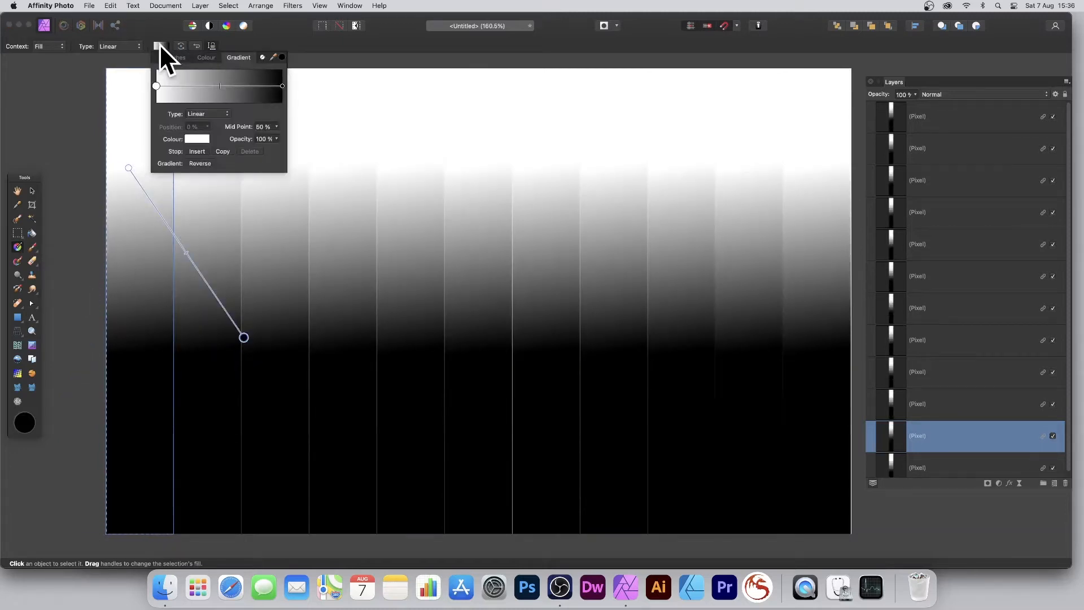
click(187, 85)
click(198, 138)
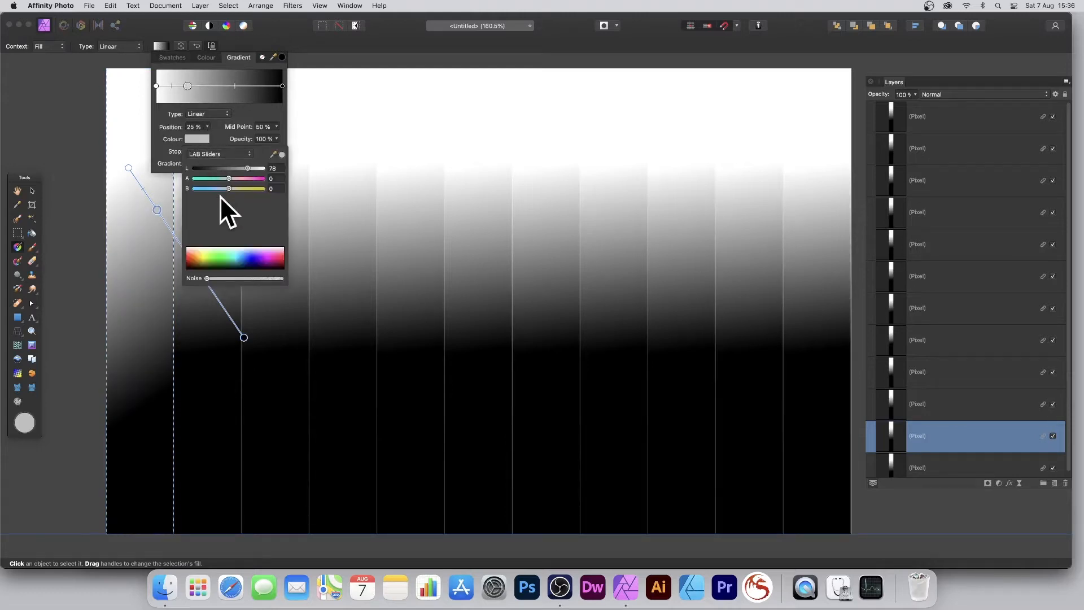
drag(209, 179, 201, 179)
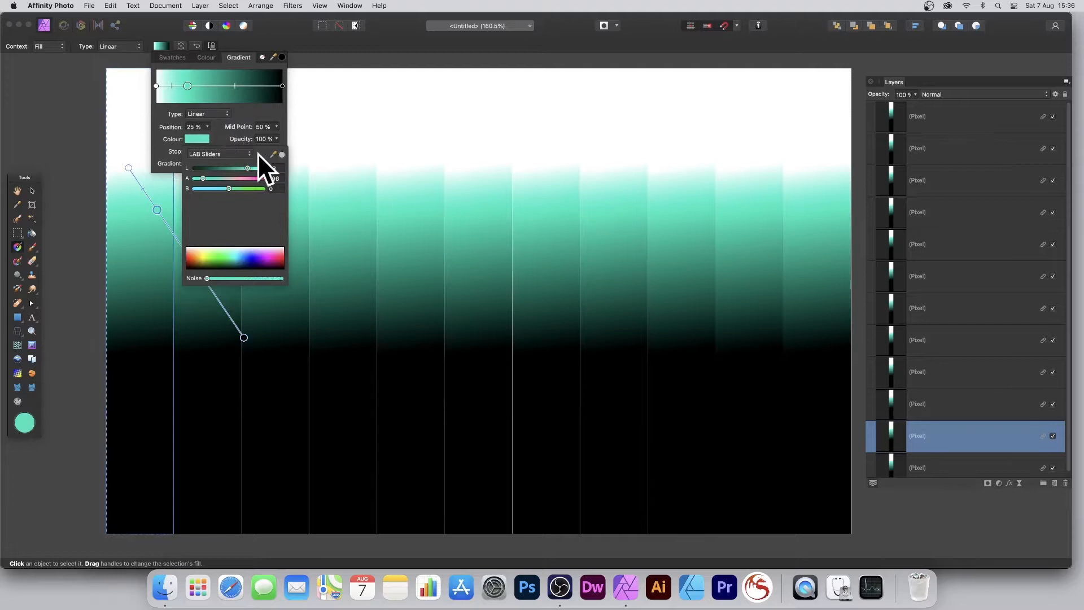
Insert a gradient stop at 74% and colour it crimson with a LAB A value of 92.
click(249, 86)
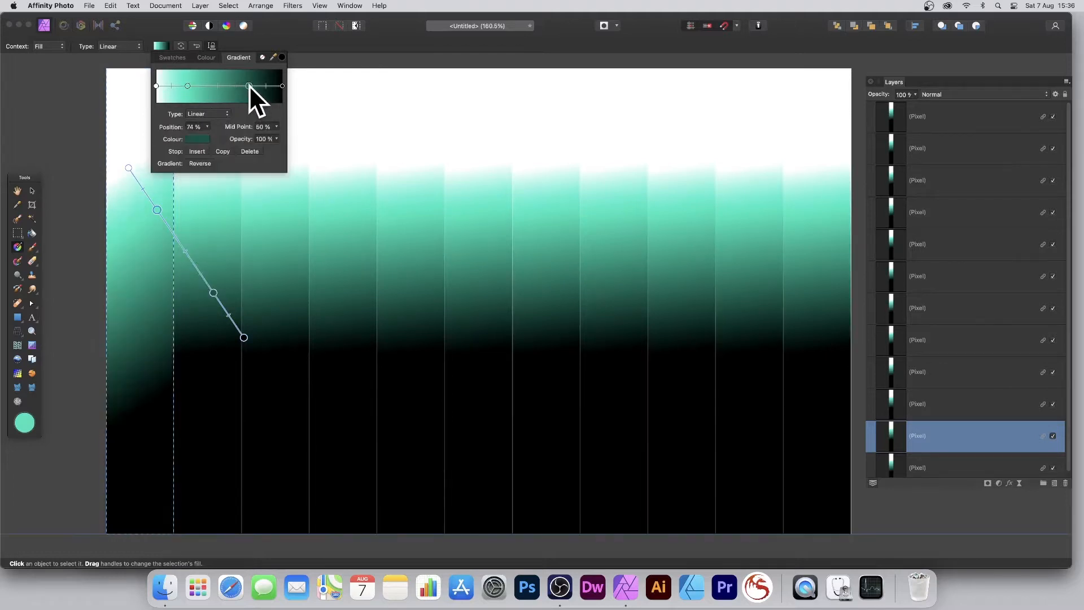
click(196, 139)
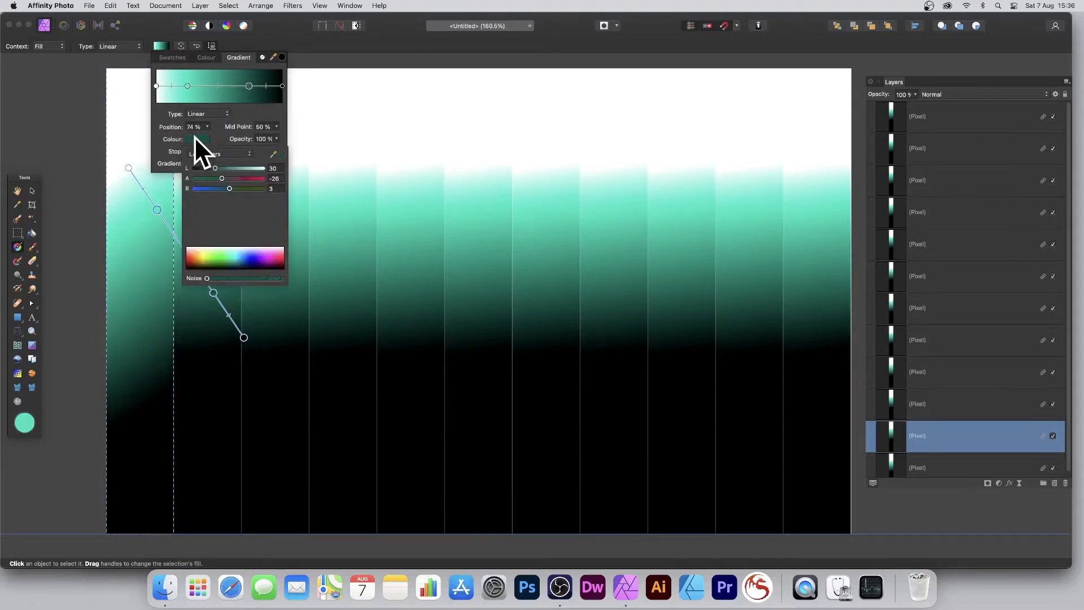
click(253, 178)
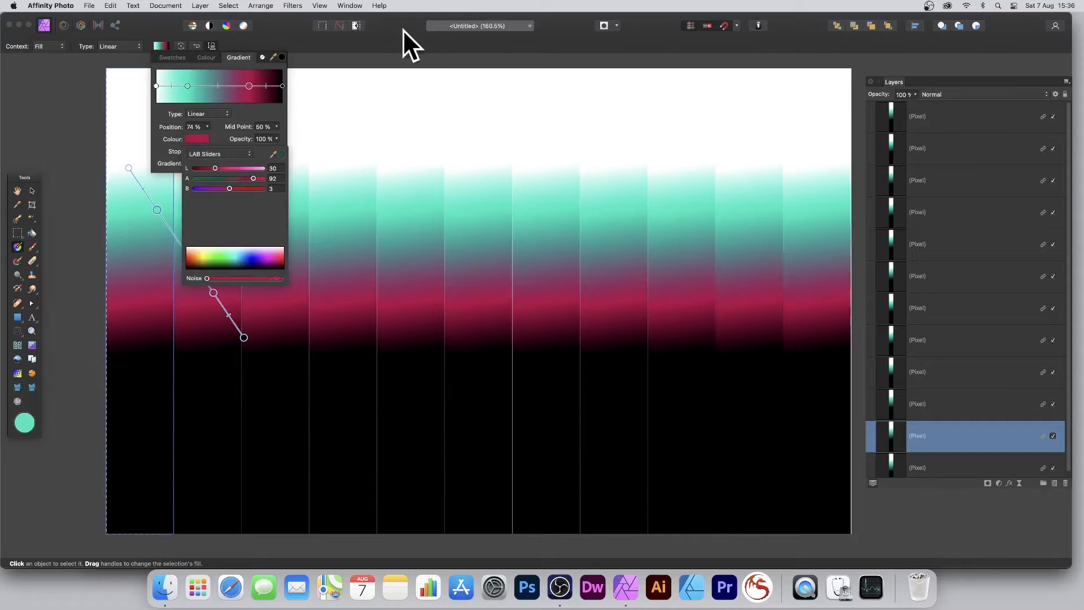
Switch the gradient to Radial, pull its black end further down the strip, and clear the pixel selection.
click(121, 47)
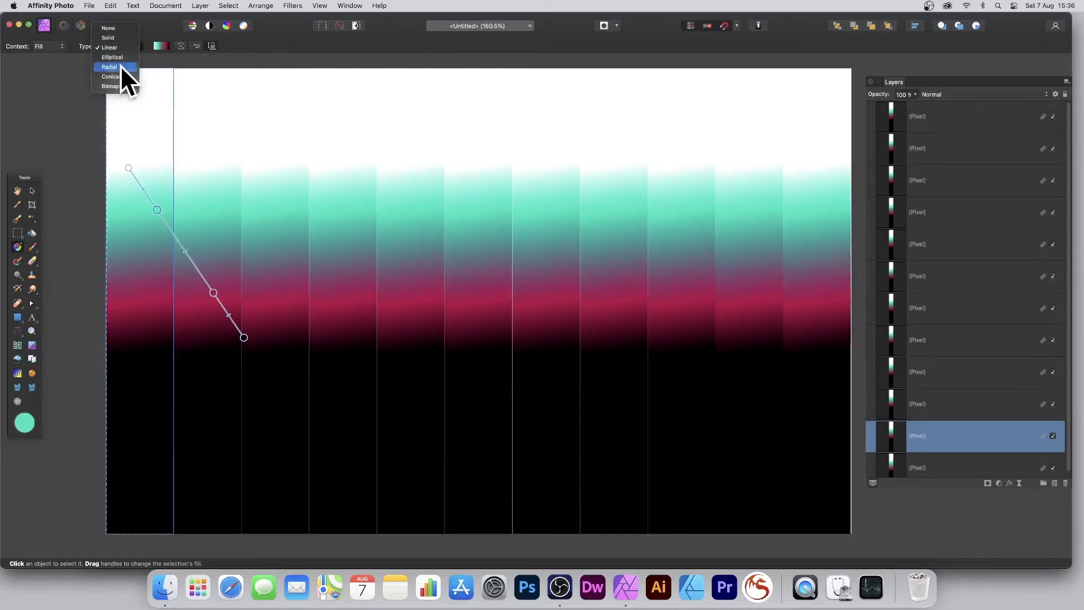
click(120, 66)
drag(244, 337, 228, 392)
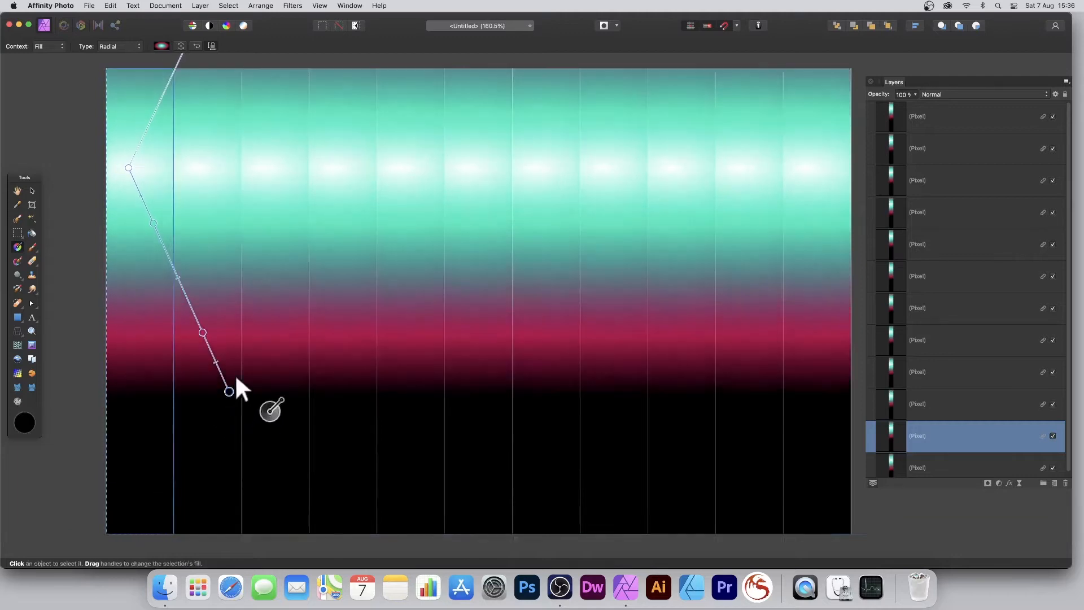
click(232, 4)
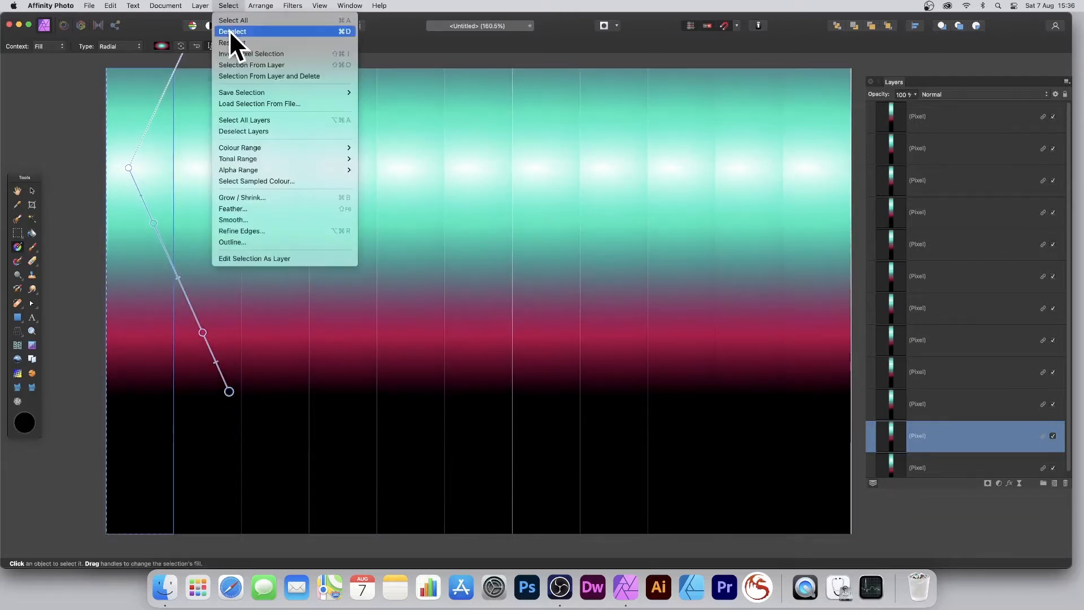
click(230, 31)
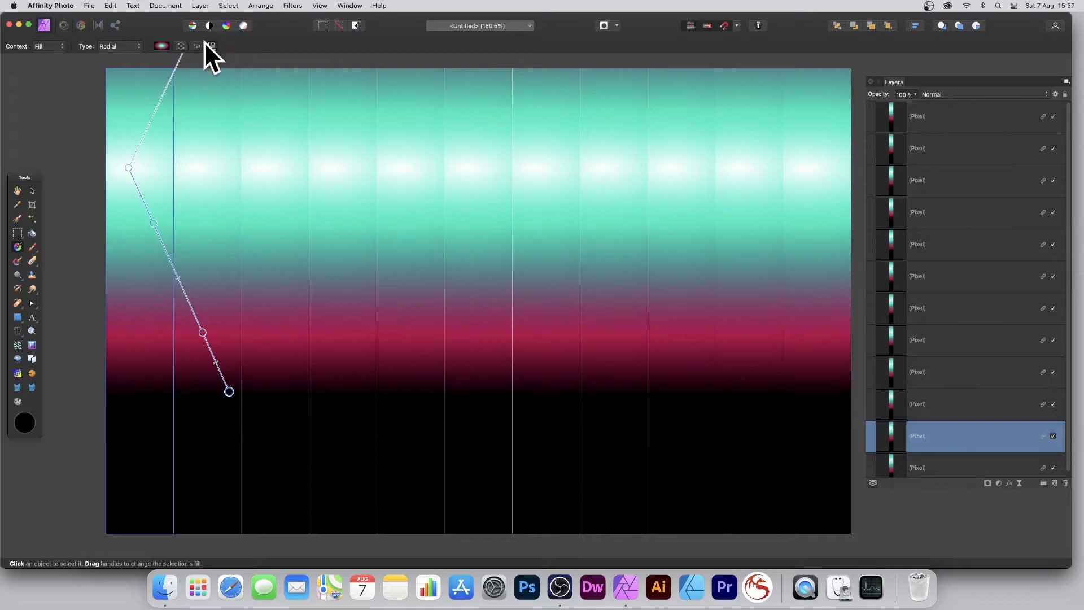
Start the Deform distortion filter on the strip layer and place a column of control points down its length.
click(31, 187)
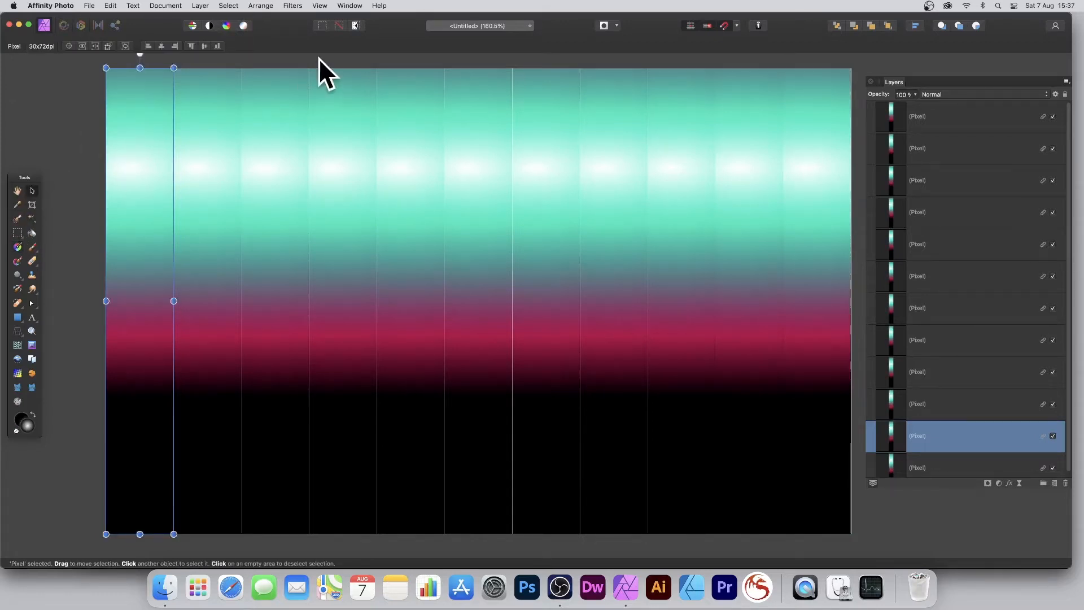
click(293, 5)
mouse_move(298, 61)
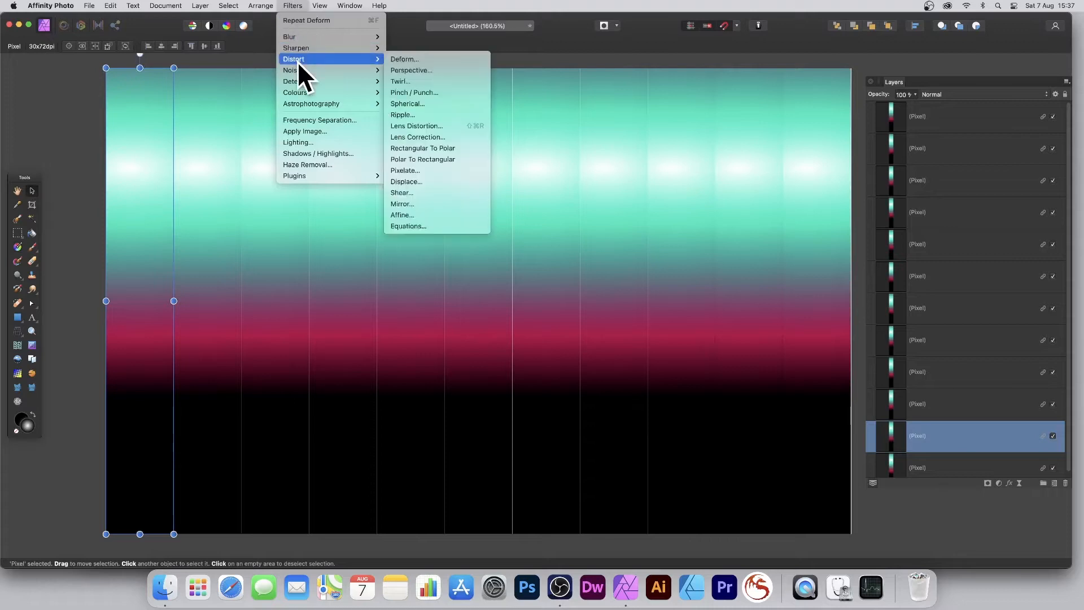
click(414, 58)
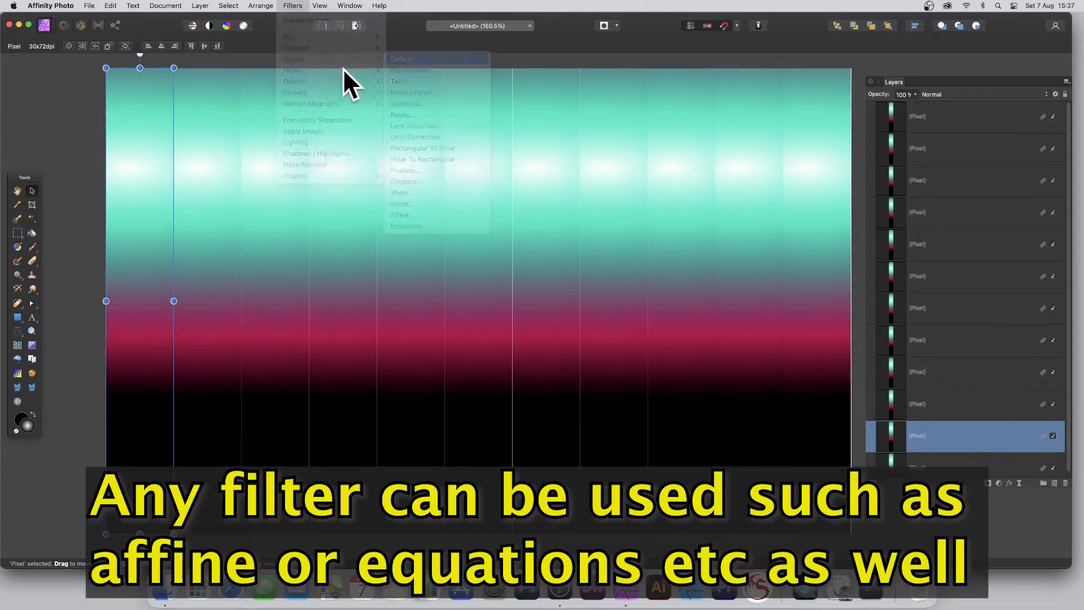
click(142, 91)
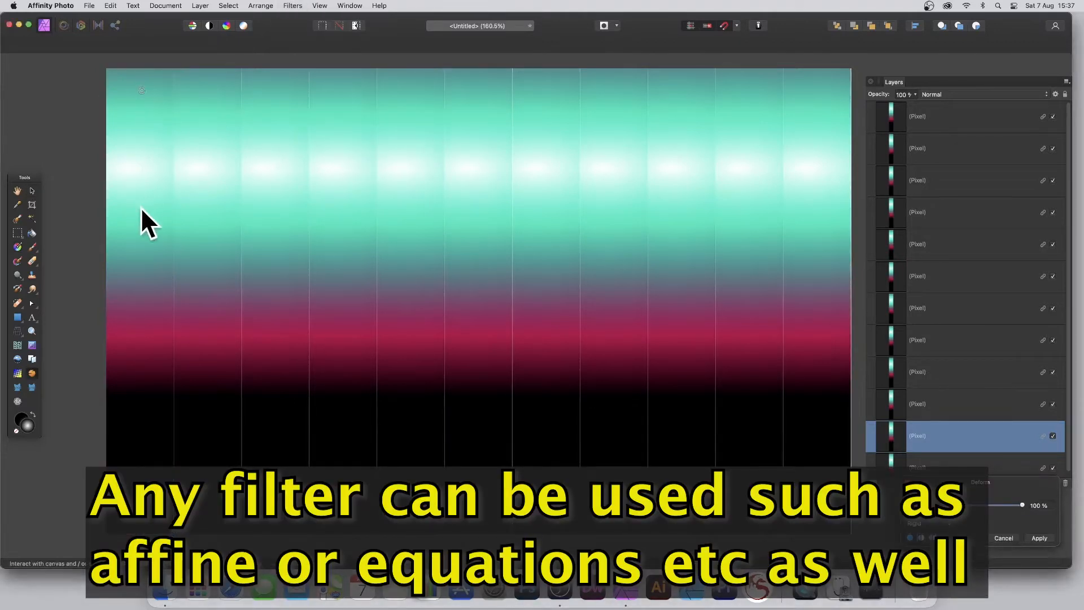
click(133, 392)
click(132, 506)
click(132, 422)
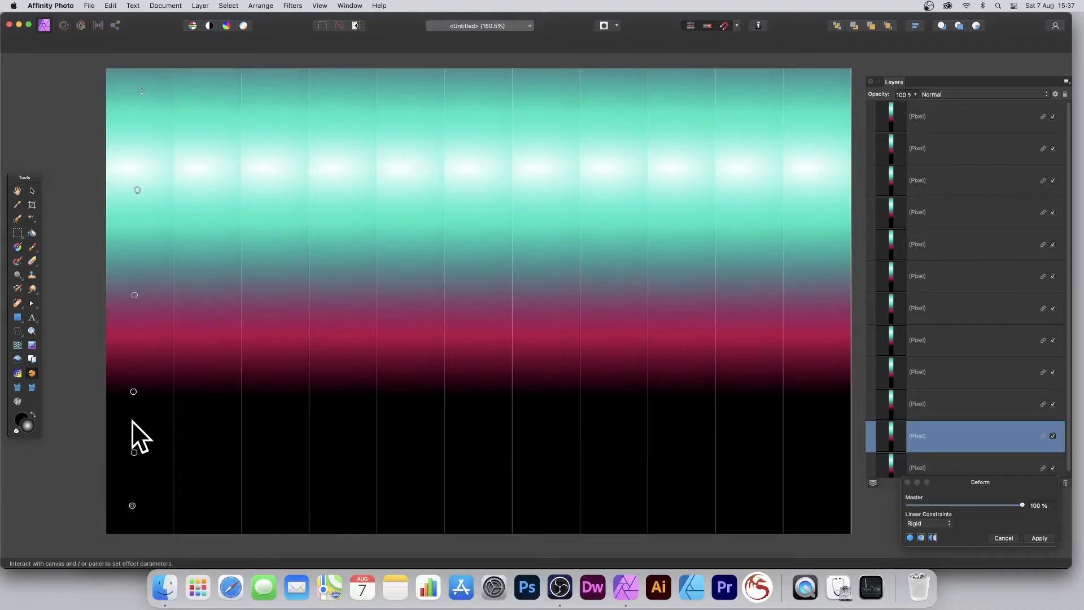
click(135, 343)
click(126, 243)
click(134, 149)
click(136, 111)
Pull the Deform control points in the upper half of the strip sideways in alternating directions to form waves.
drag(1006, 485, 390, 319)
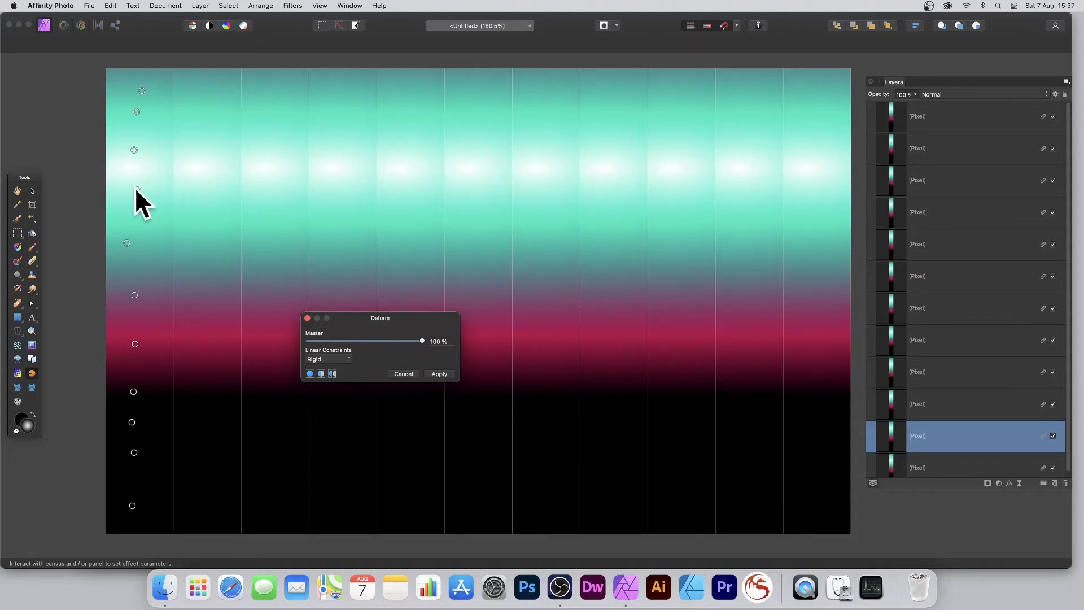
drag(137, 188, 205, 221)
drag(138, 111, 430, 103)
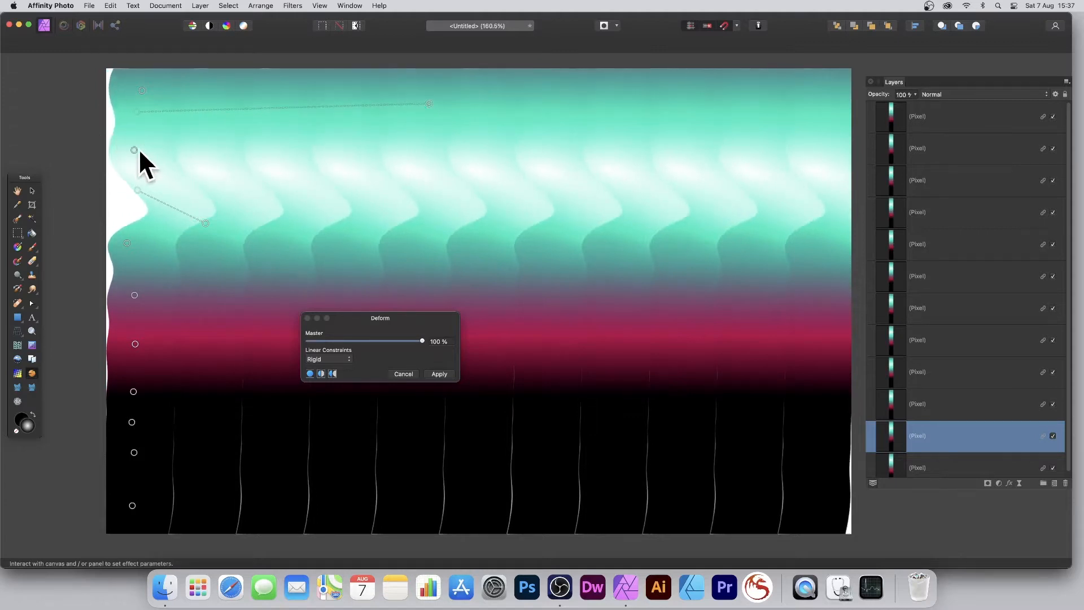
drag(127, 149, 31, 151)
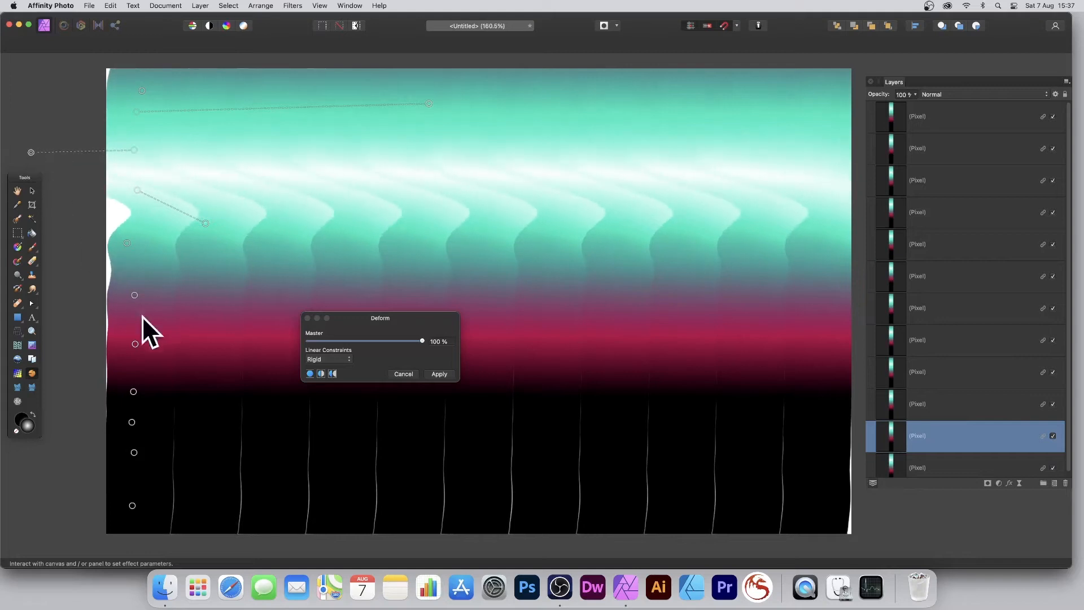
drag(126, 243, 74, 252)
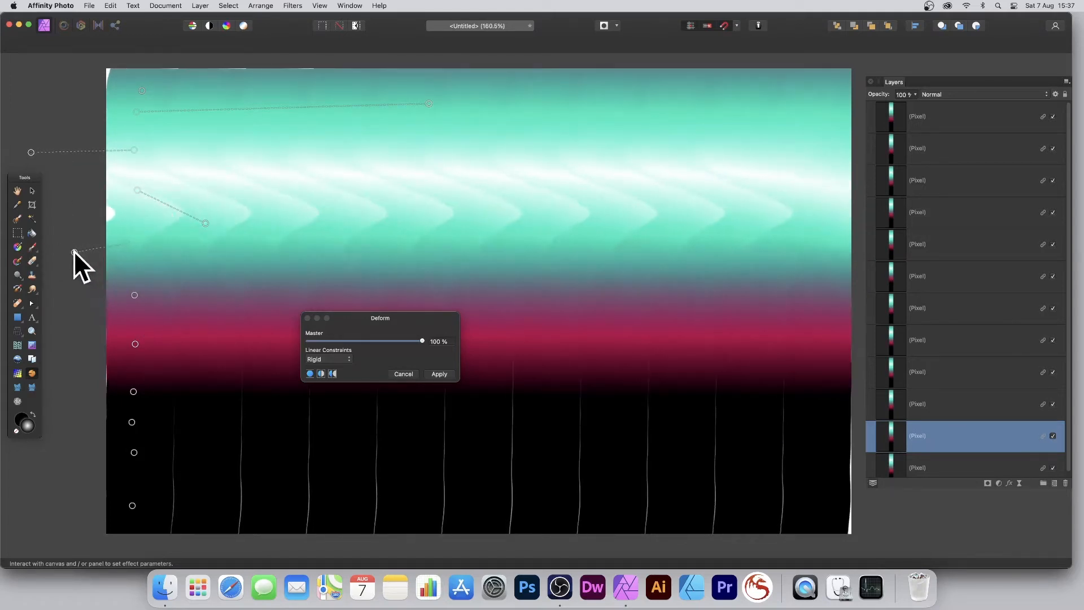
Pull the six lower Deform control points sideways, moving the fourth-lowest and the lowest outward past the canvas's left edge and the others inward.
drag(133, 295, 314, 286)
drag(137, 344, 214, 345)
drag(133, 391, 65, 395)
drag(132, 423, 266, 421)
drag(134, 453, 276, 452)
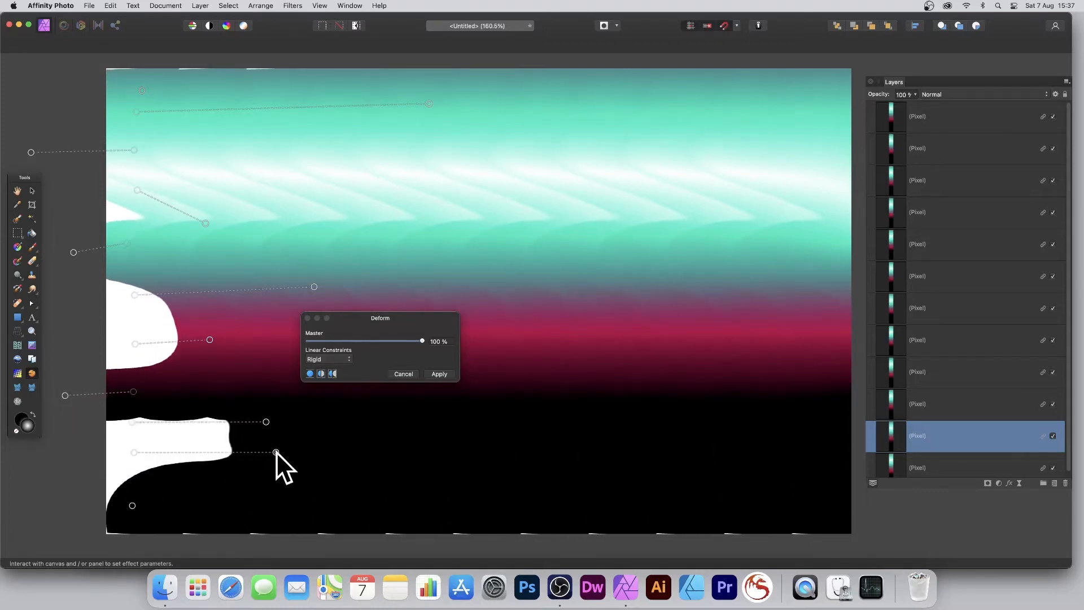
drag(130, 504, 76, 533)
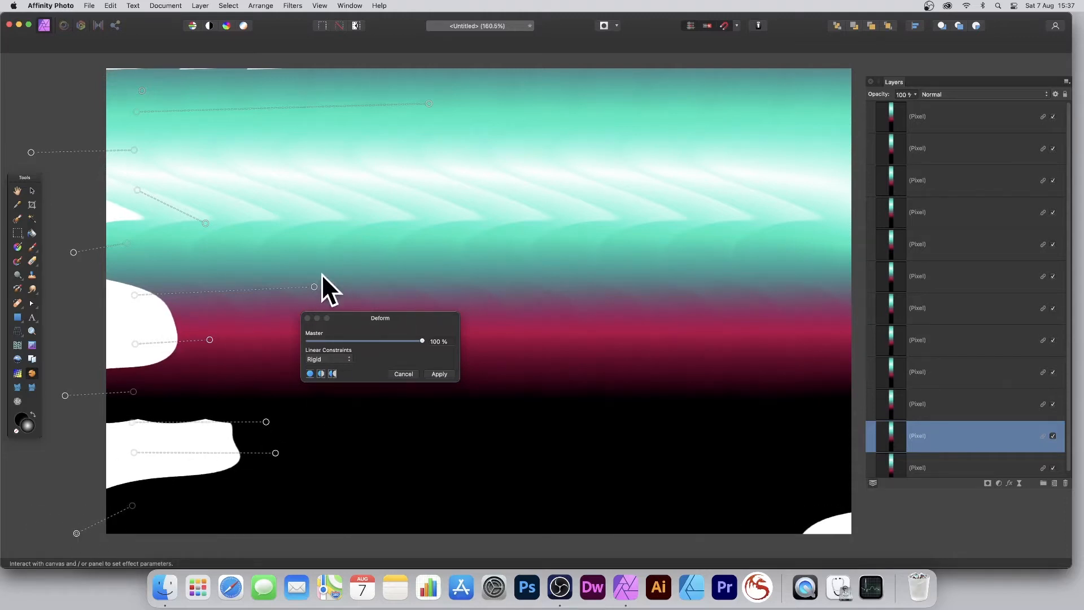
Pull two mid-height control points upward and apply the Deform with Similarity as its linear constraint.
drag(314, 287, 187, 219)
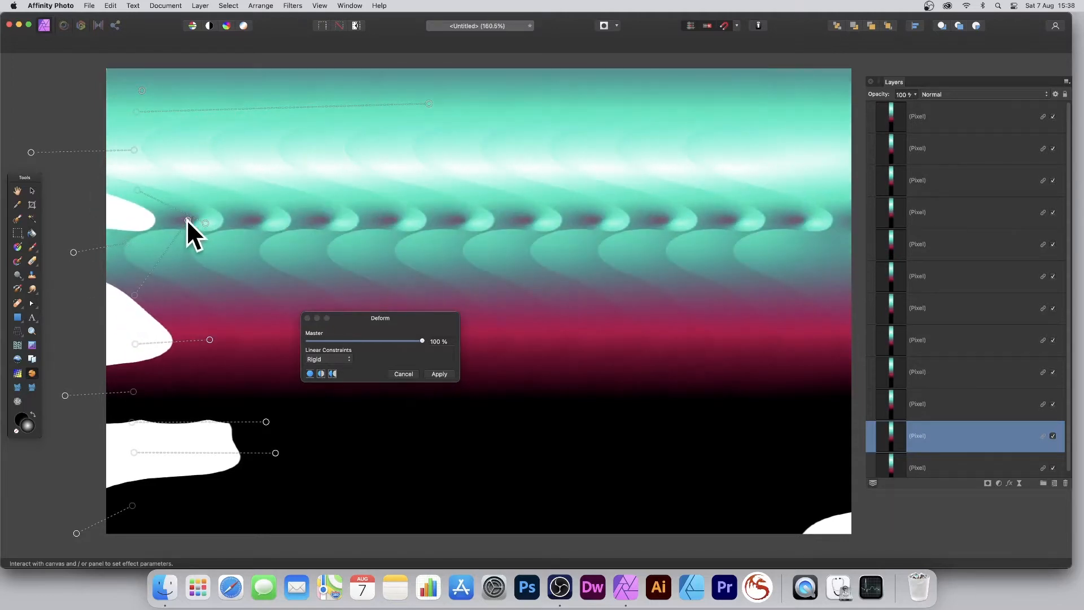
click(323, 360)
click(324, 370)
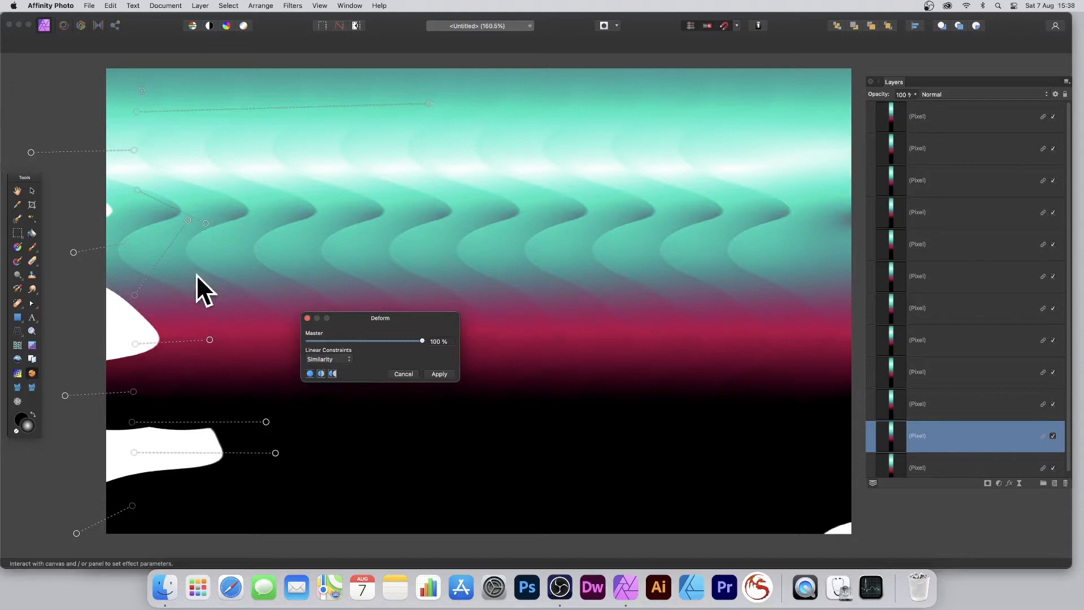
drag(240, 327, 255, 125)
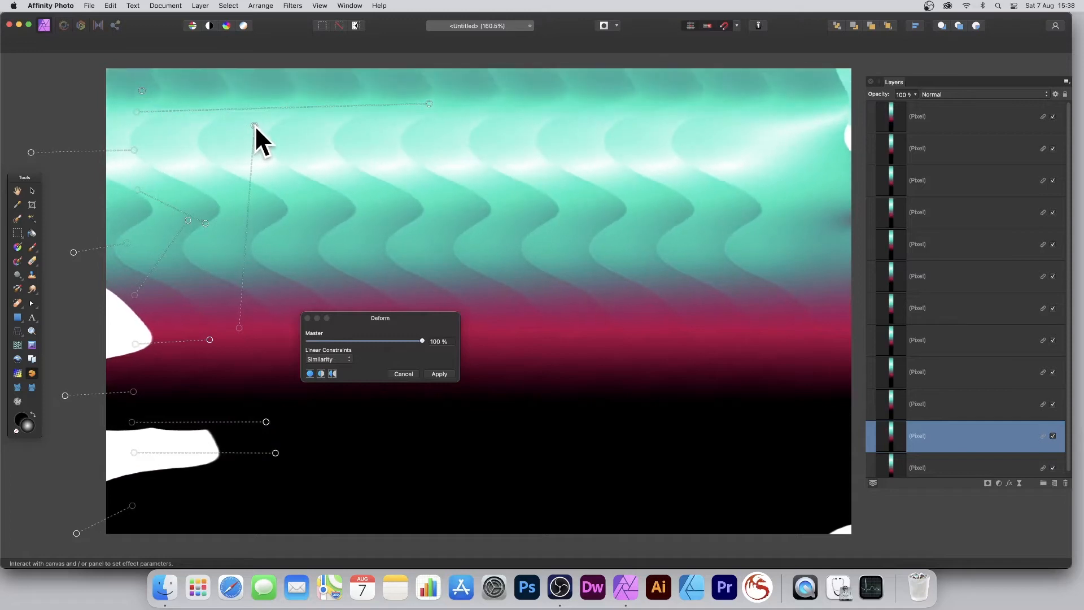
click(443, 374)
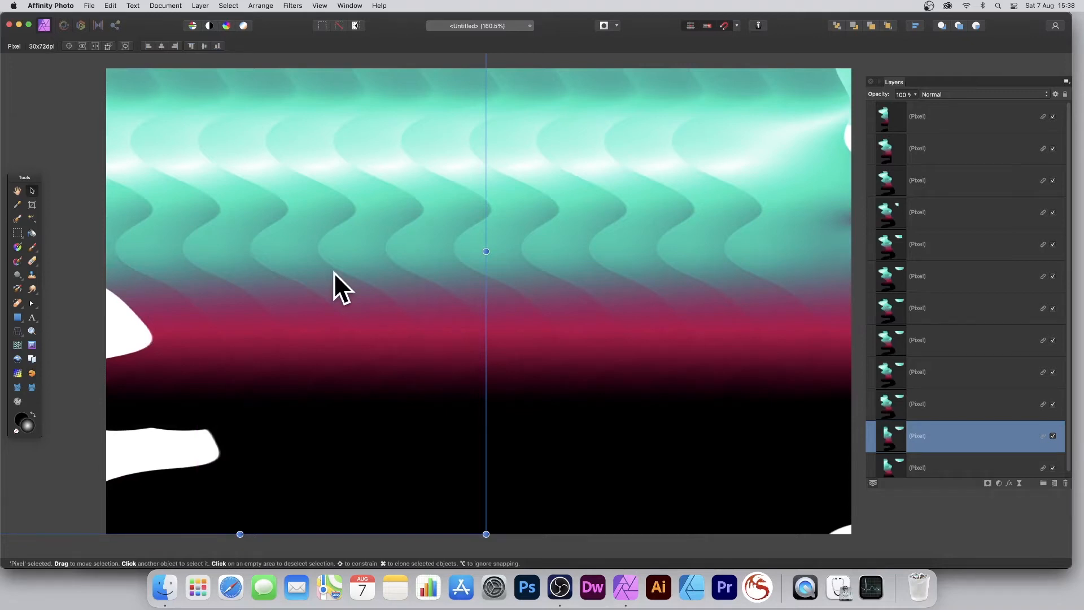
Undo the Deform and start the Twirl distortion filter on the strip layer, placing its centre beside the strip.
key(super+z)
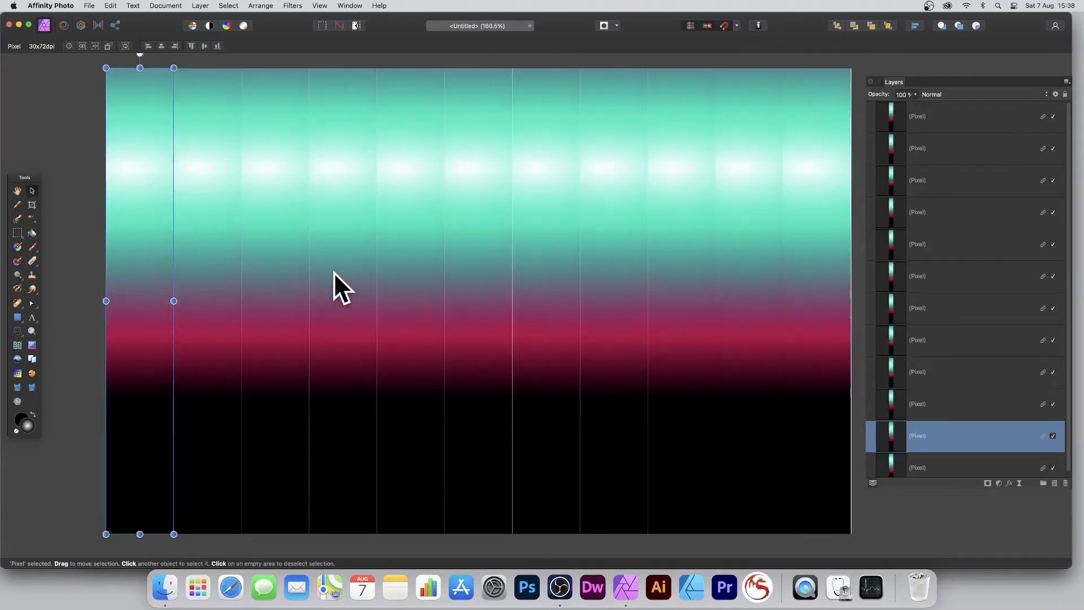
click(292, 6)
mouse_move(301, 59)
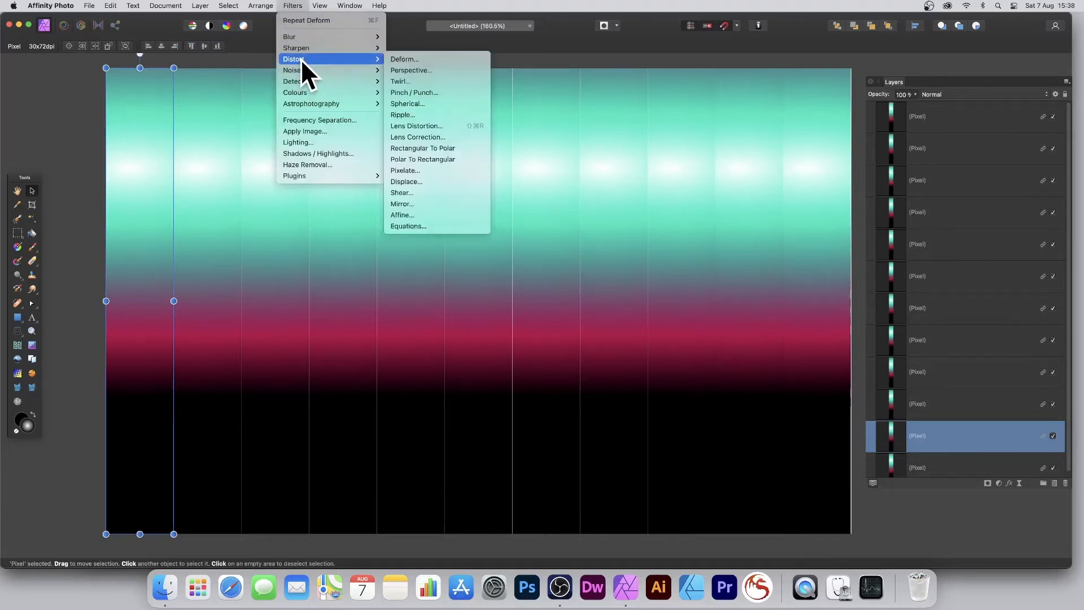
click(436, 80)
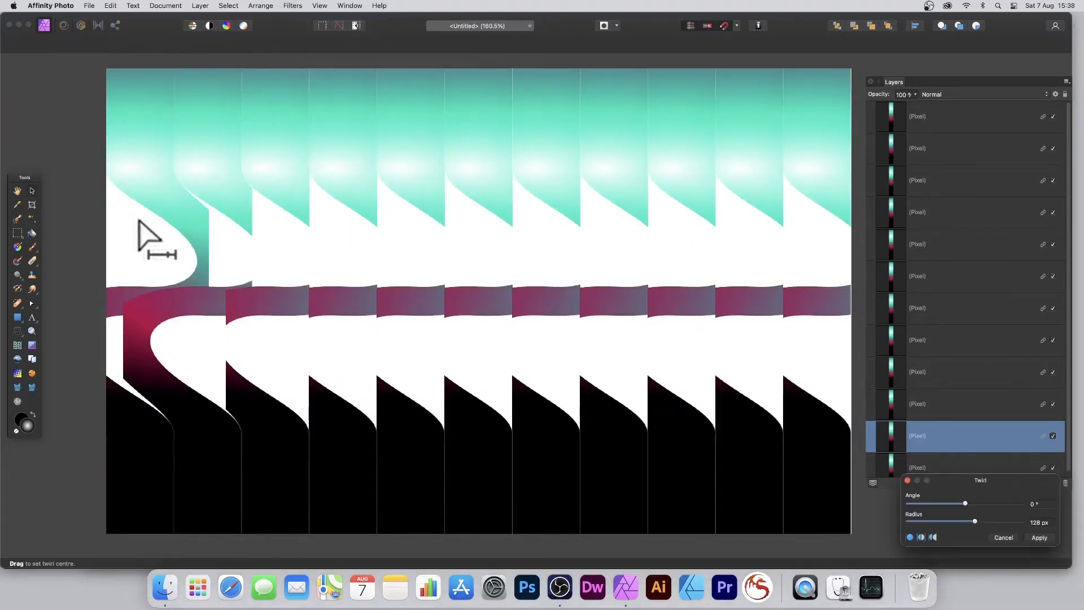
drag(984, 483, 541, 331)
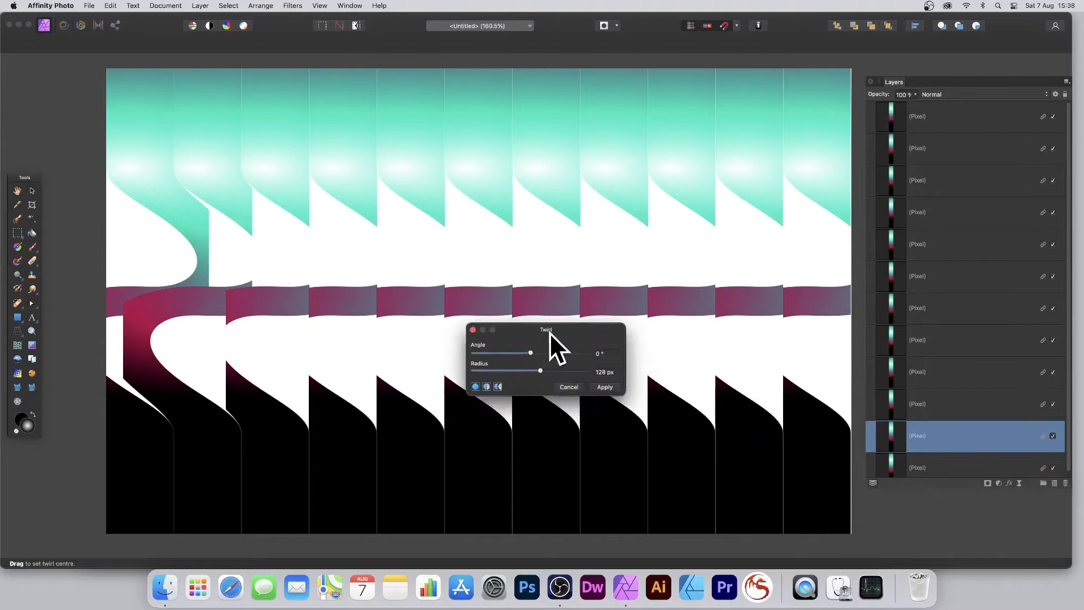
drag(222, 284, 421, 319)
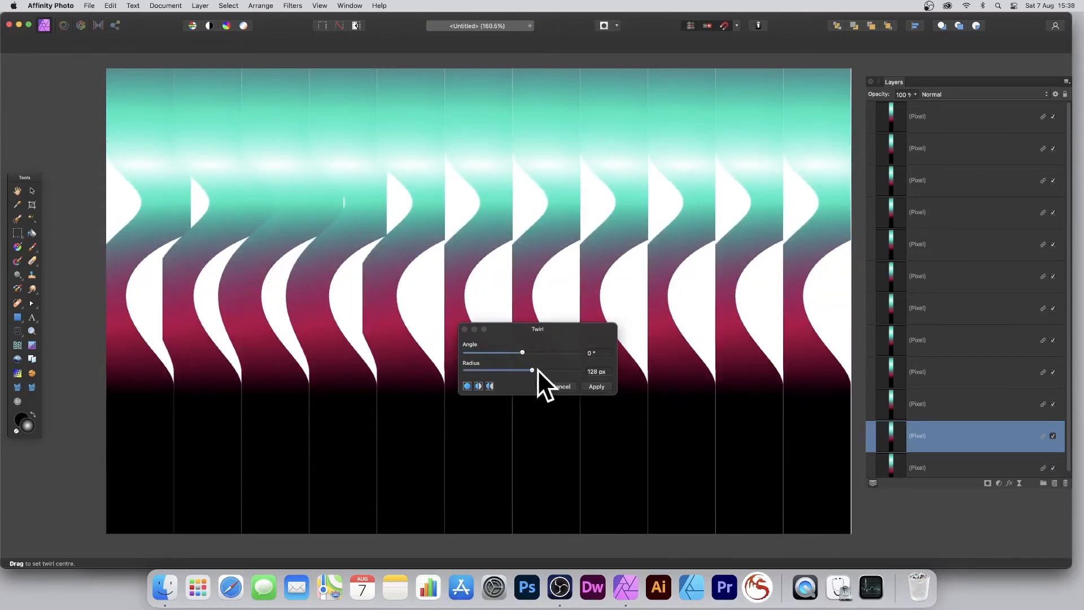
Apply the Twirl with an angle of 518.3° and a radius of 473 px around a lower centre, and undo it.
drag(522, 353, 532, 353)
drag(532, 371, 564, 352)
drag(255, 243, 298, 348)
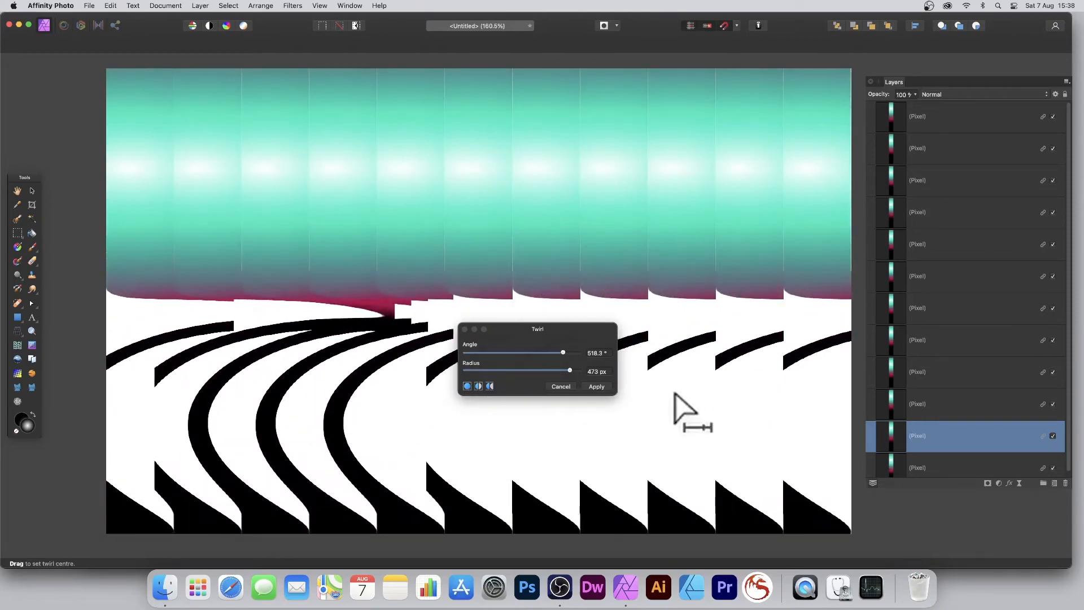
click(601, 387)
key(super+z)
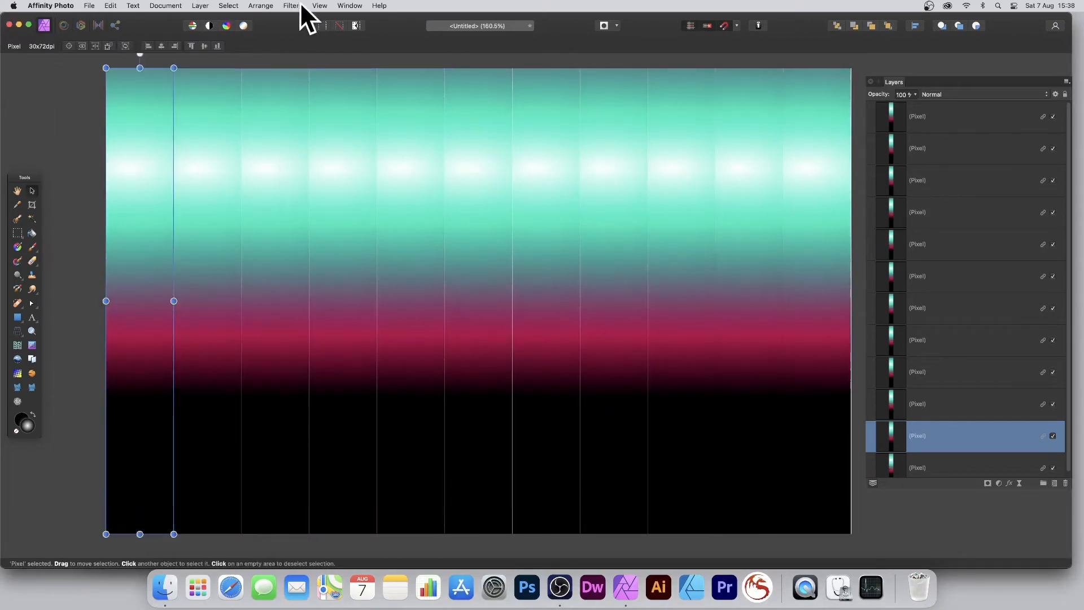
Start the Mirror distortion filter on the strip layer with 3 mirrors and move its centre to the pale upper band near the strip.
click(291, 5)
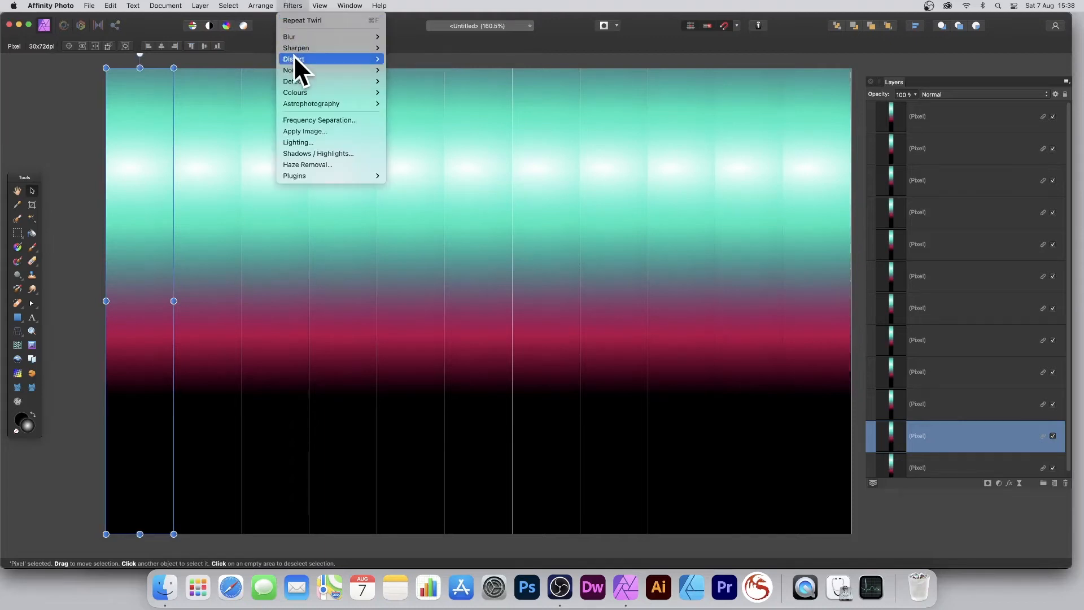
mouse_move(295, 57)
click(415, 203)
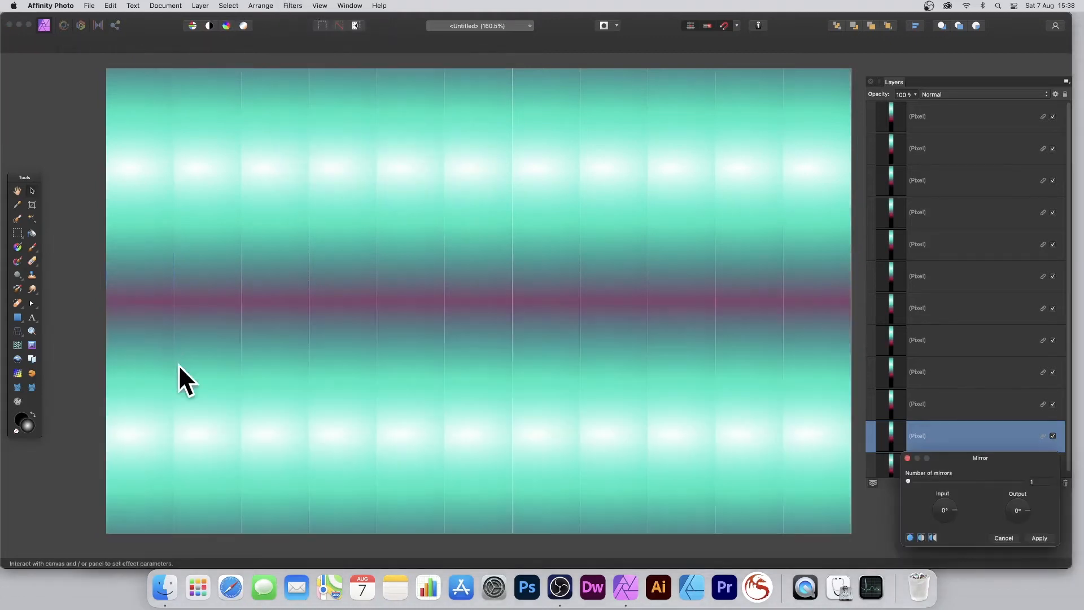
drag(189, 310, 562, 396)
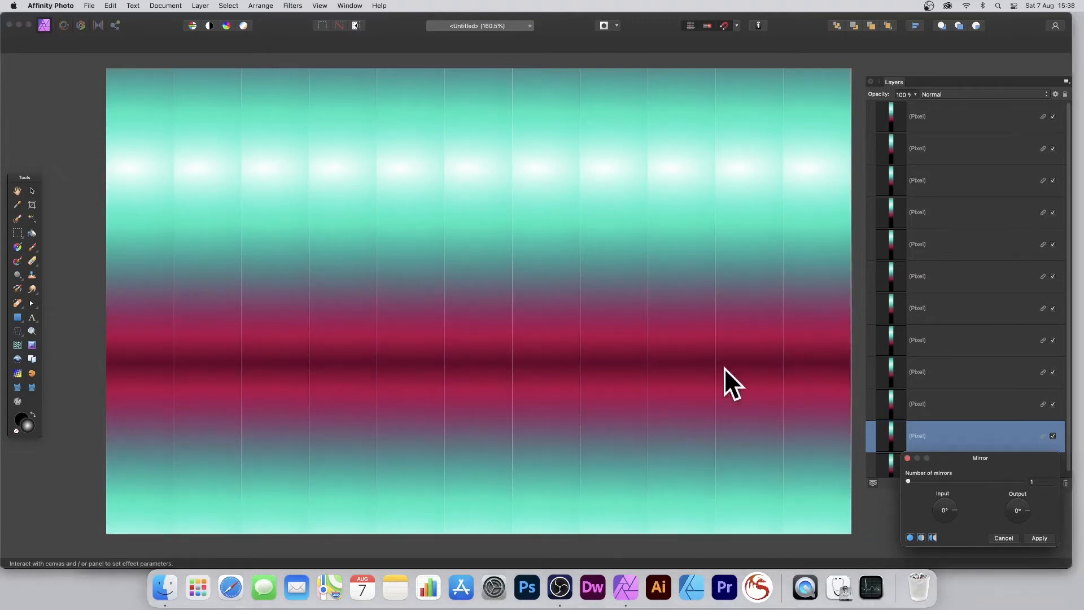
click(971, 477)
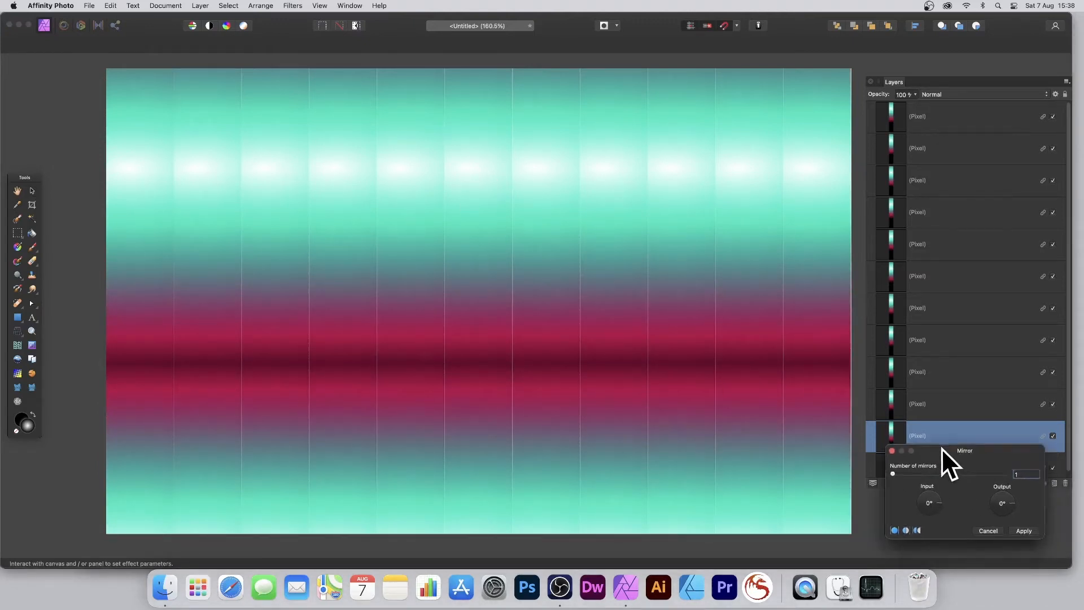
drag(943, 460, 325, 182)
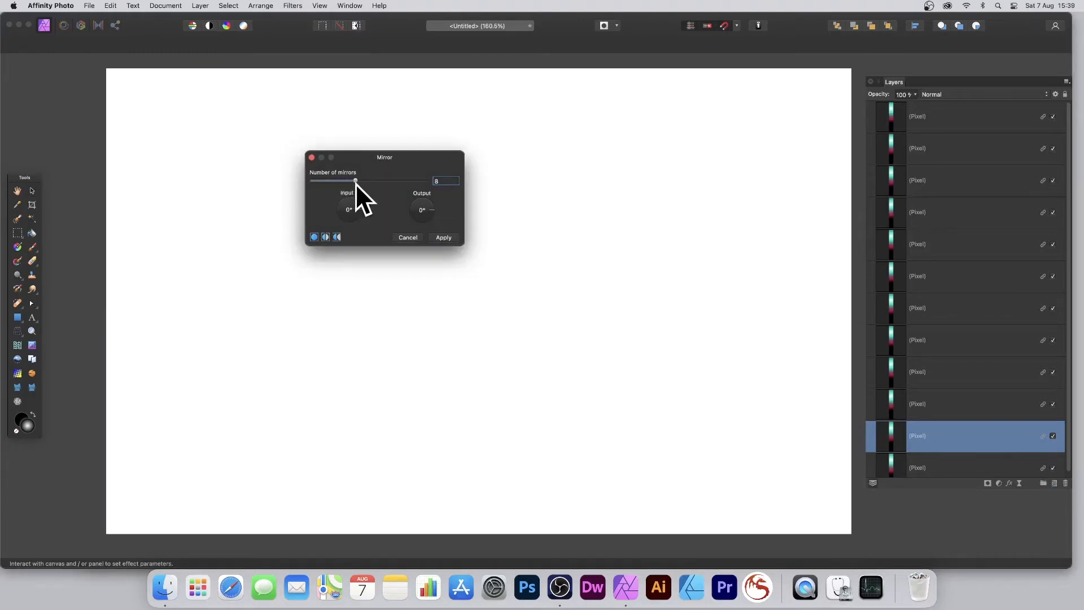
drag(330, 181, 324, 181)
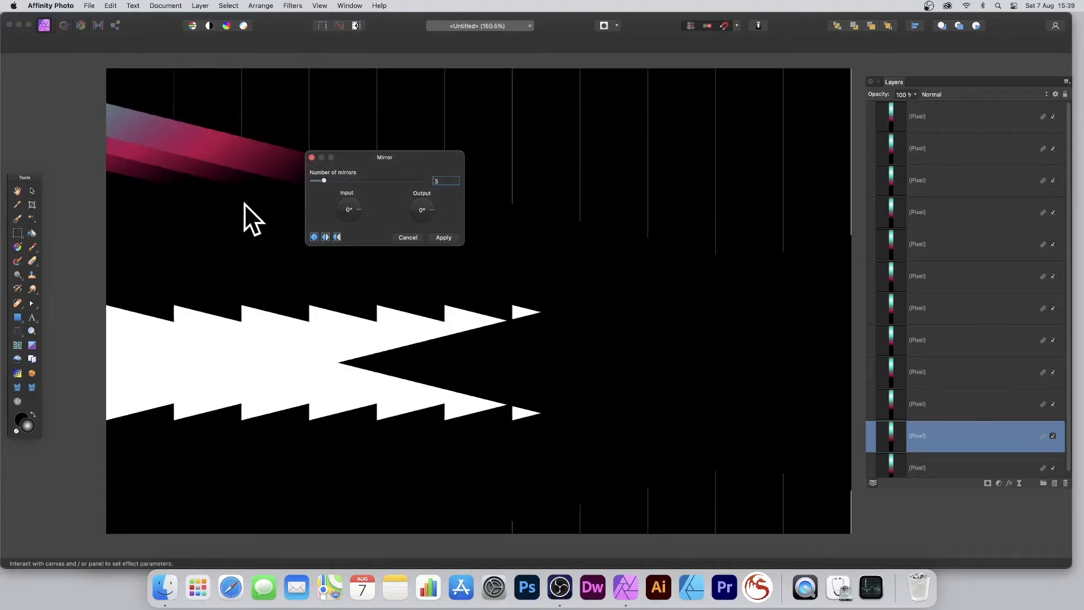
drag(244, 203, 160, 177)
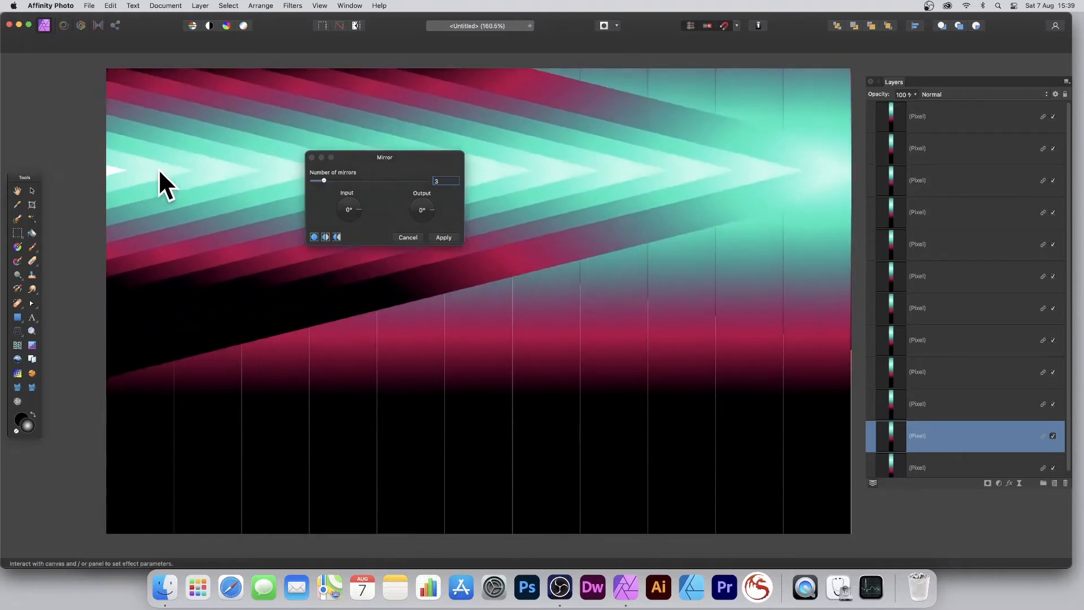
Apply the Mirror filter with 9 mirrors, an input angle of 225° and an output angle of 180°, centred lower beside the strip.
drag(324, 177, 331, 223)
drag(429, 213, 378, 208)
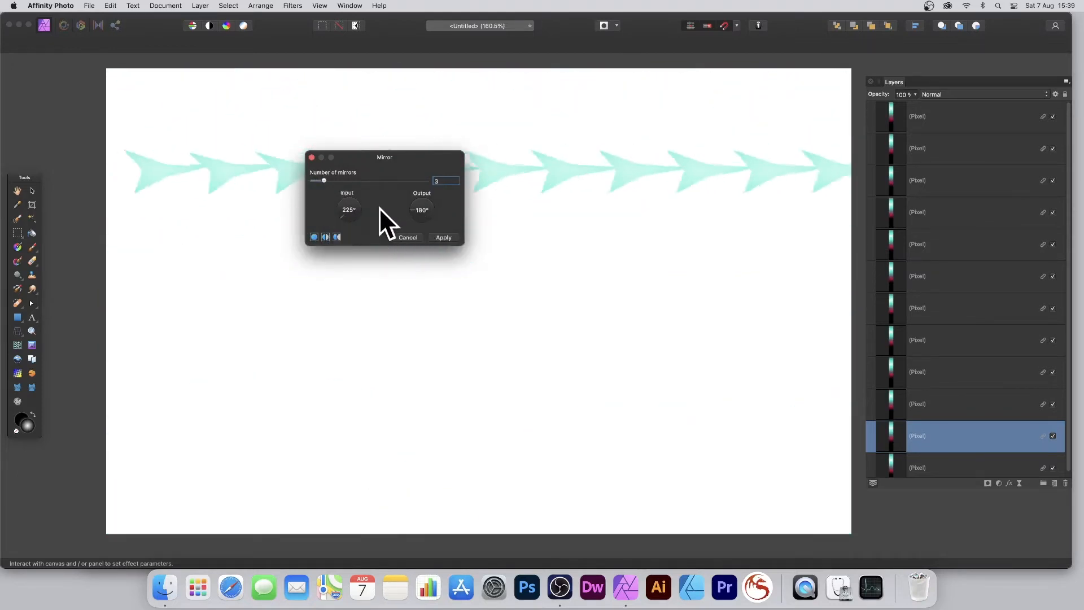
drag(325, 180, 359, 181)
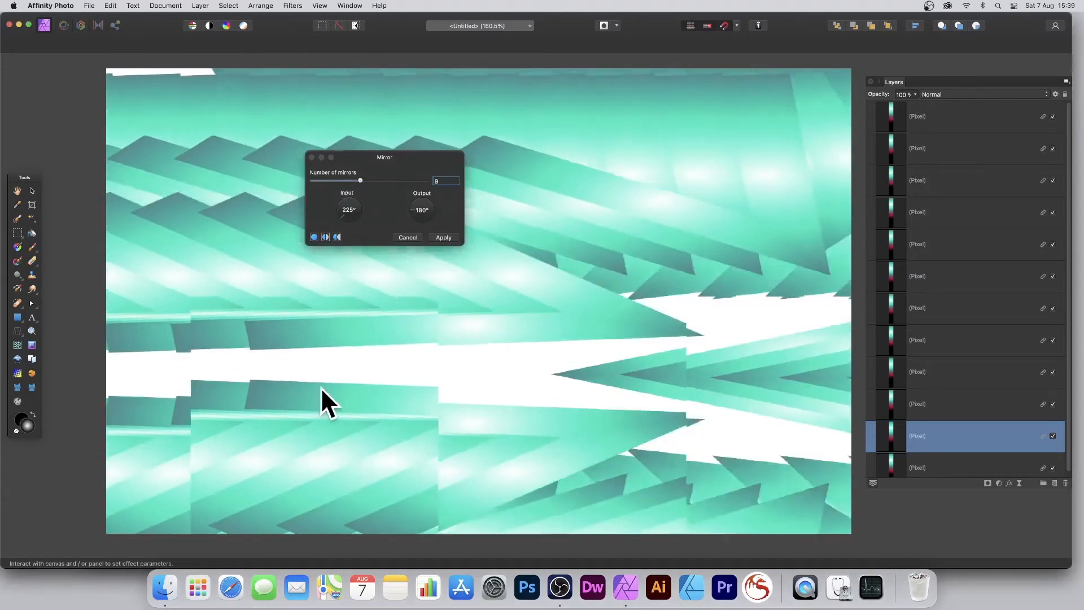
drag(320, 388, 216, 362)
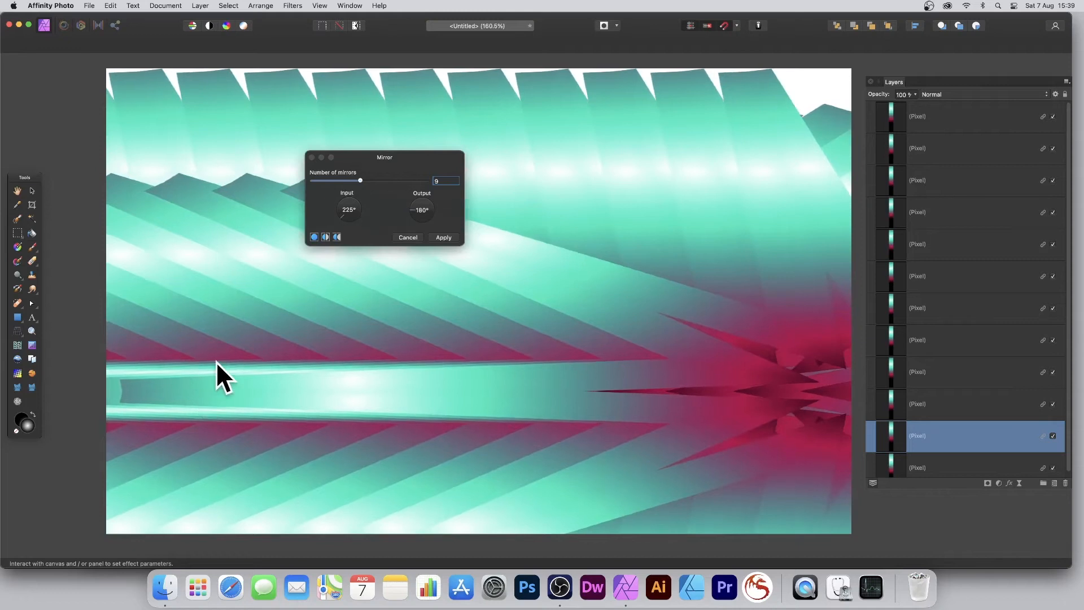
click(443, 236)
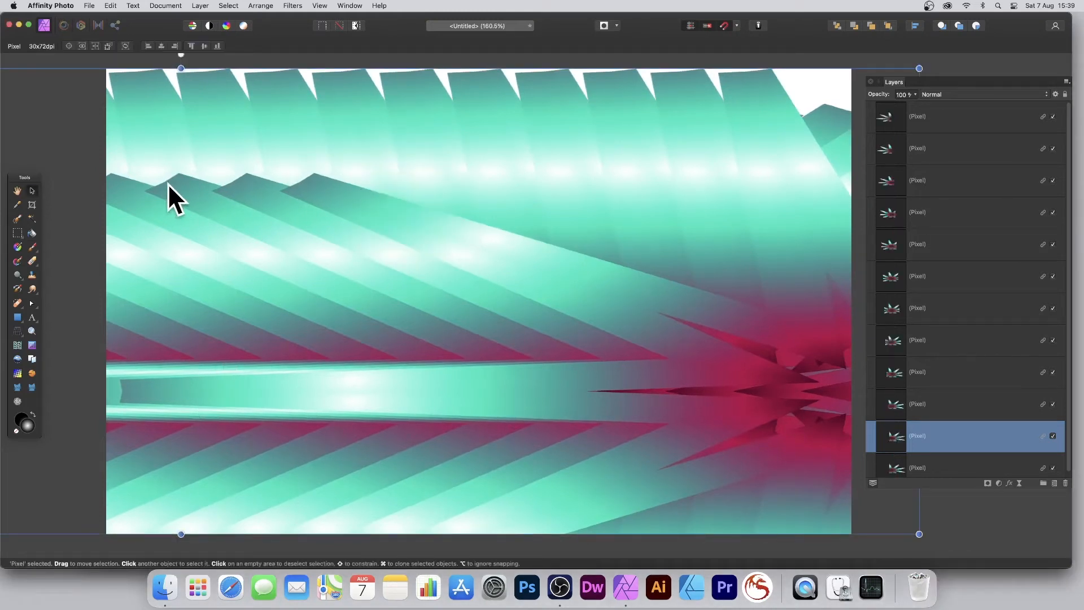
Start another Mirror distortion filter on the strip layer, shift its centre towards the canvas middle and set 6 mirrors.
click(293, 5)
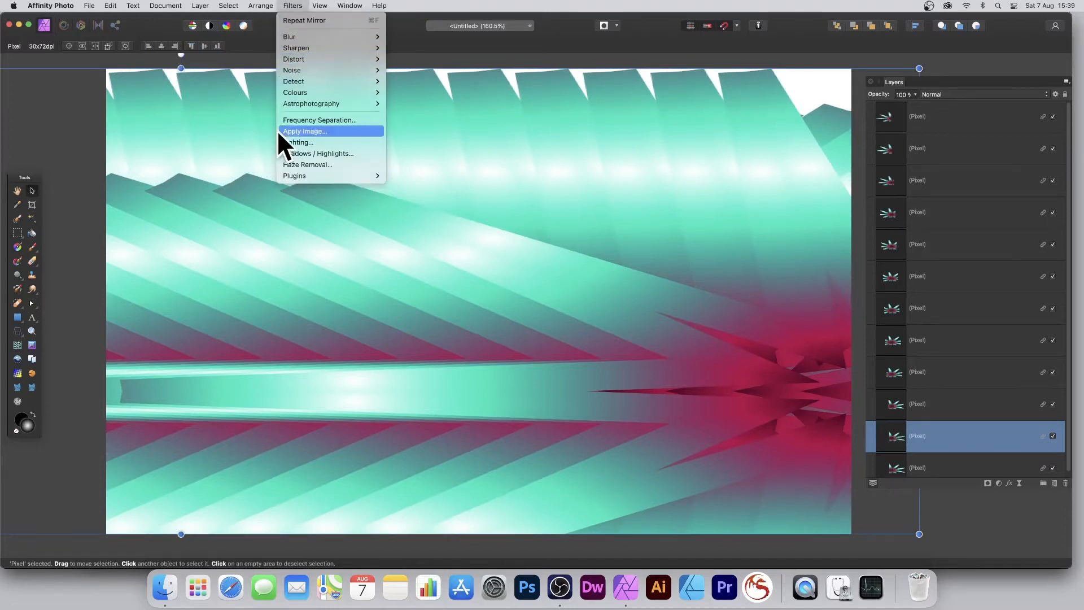
mouse_move(321, 80)
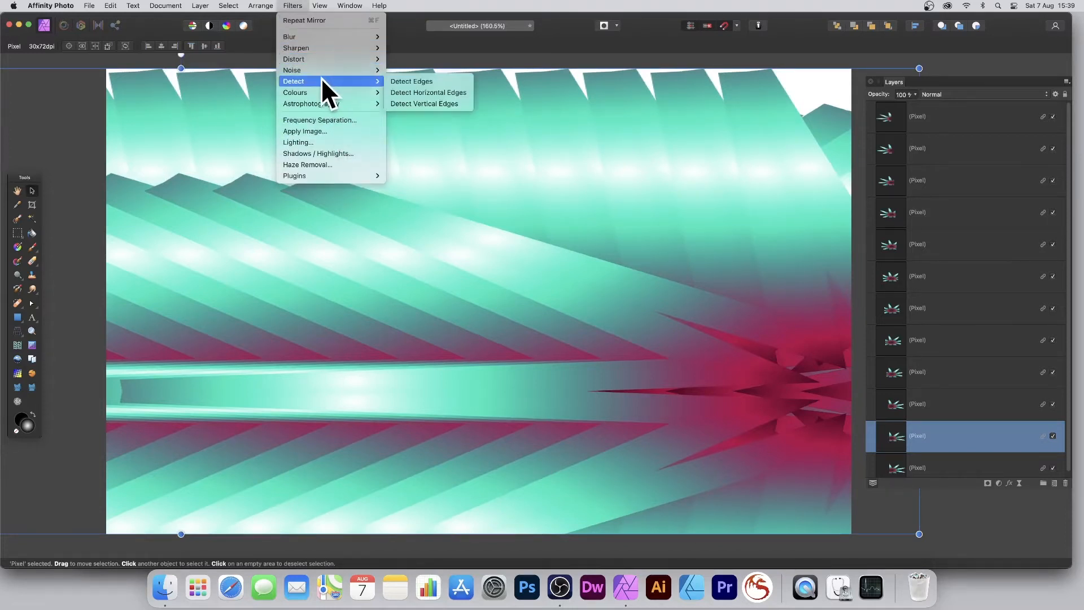
mouse_move(323, 59)
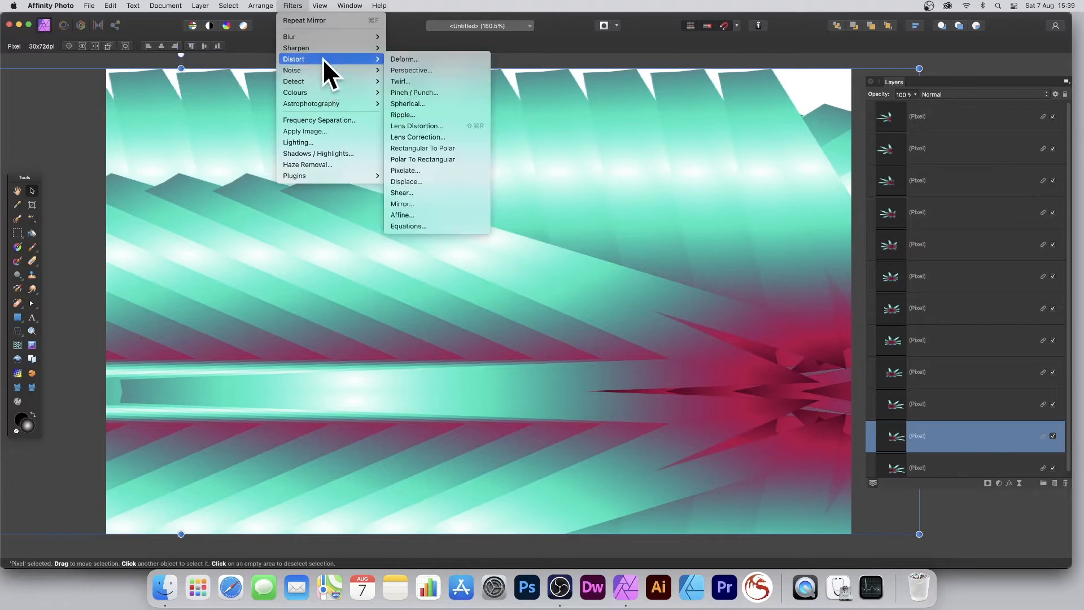
click(415, 205)
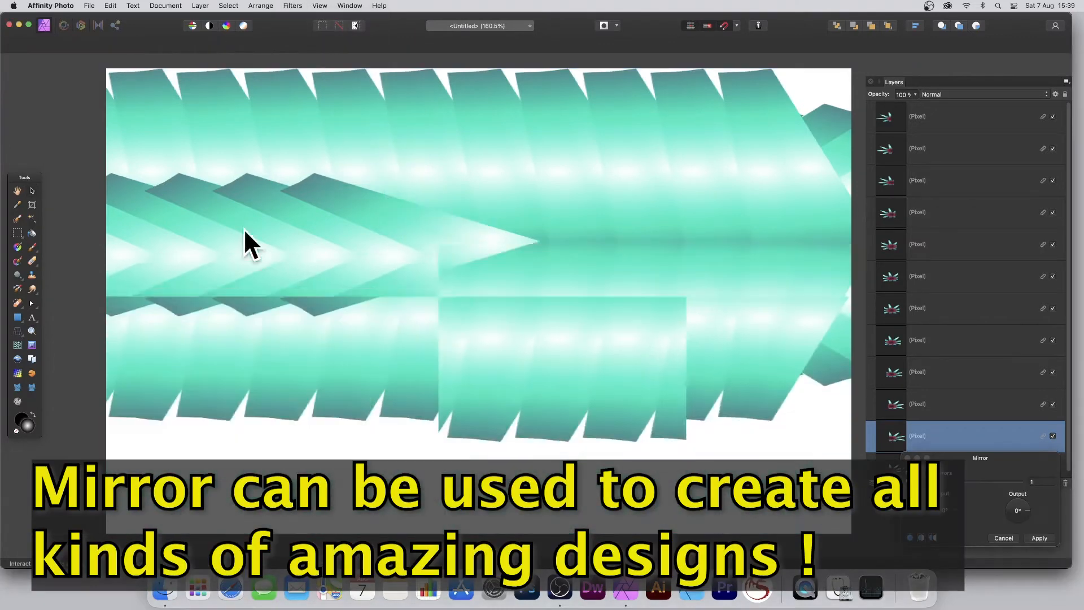
drag(245, 231, 366, 310)
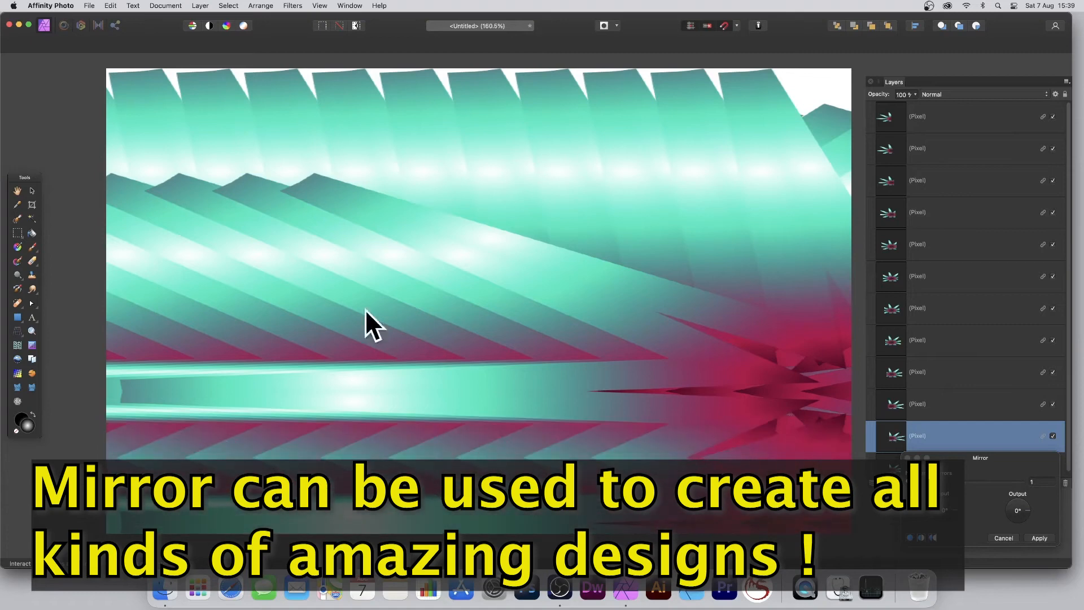
click(991, 490)
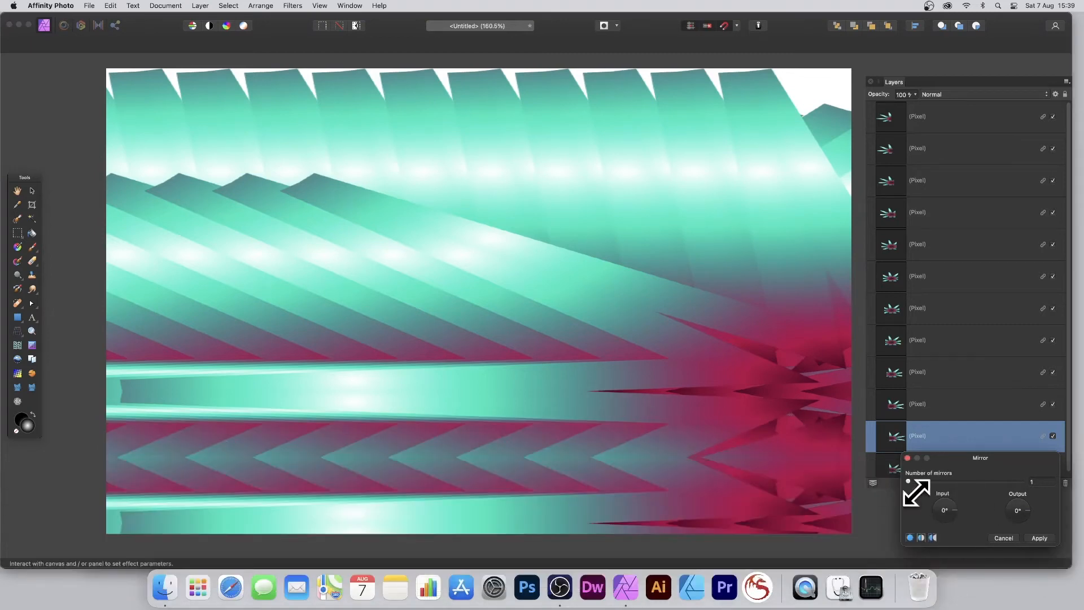
drag(957, 459, 232, 263)
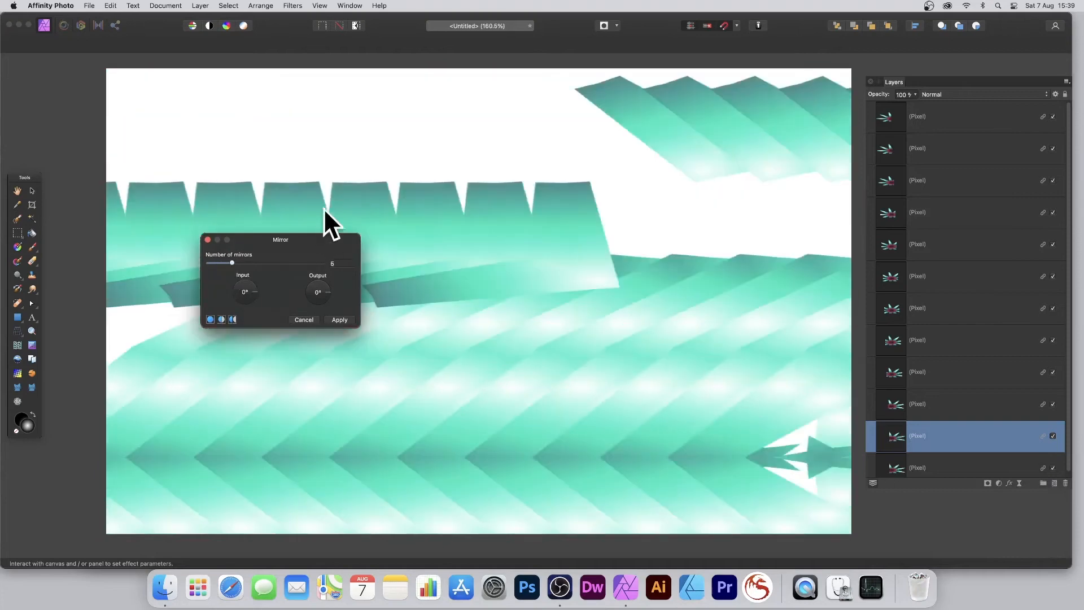
Apply the 6-mirror filter with an input angle of 348°, centred near the canvas's upper-left corner.
drag(324, 207, 148, 151)
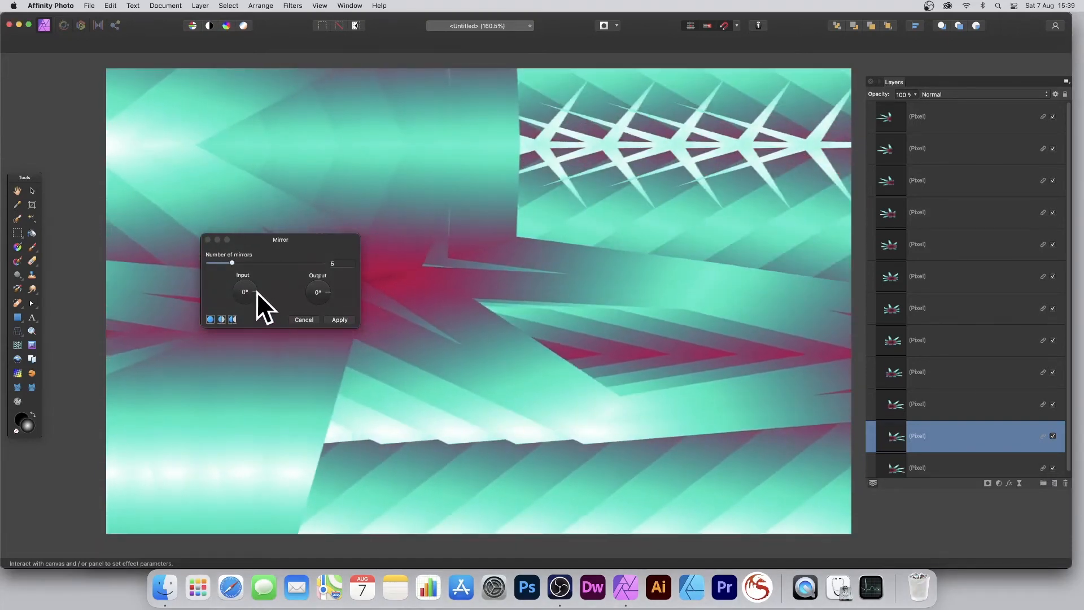
drag(256, 291, 380, 310)
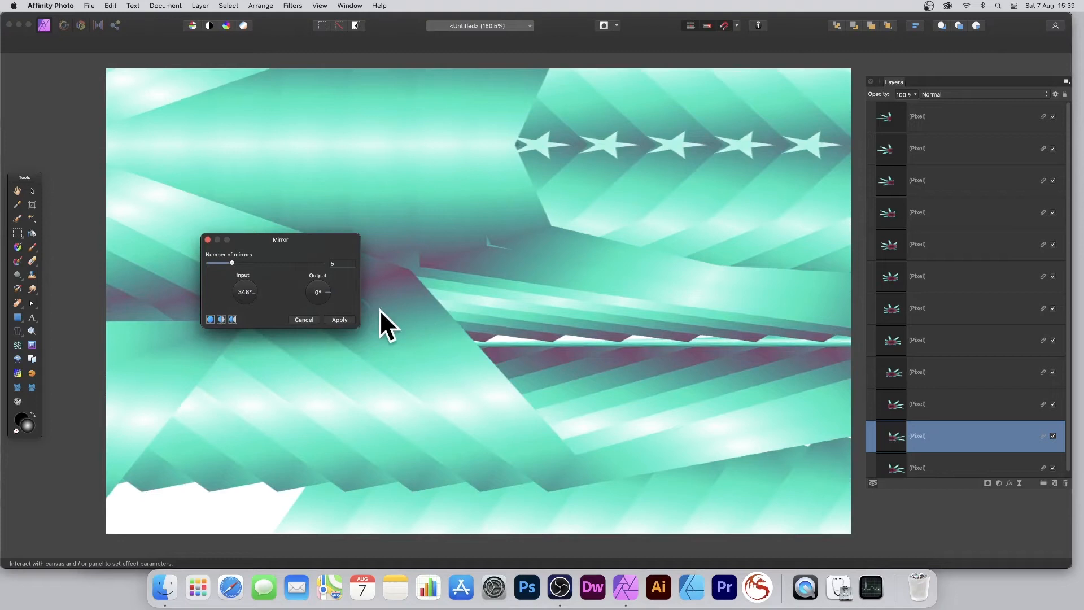
click(340, 321)
Undo the Mirror filters and the extra strip duplicate, back to the plain row of linked gradient strips.
key(super+z)
key(super+z)
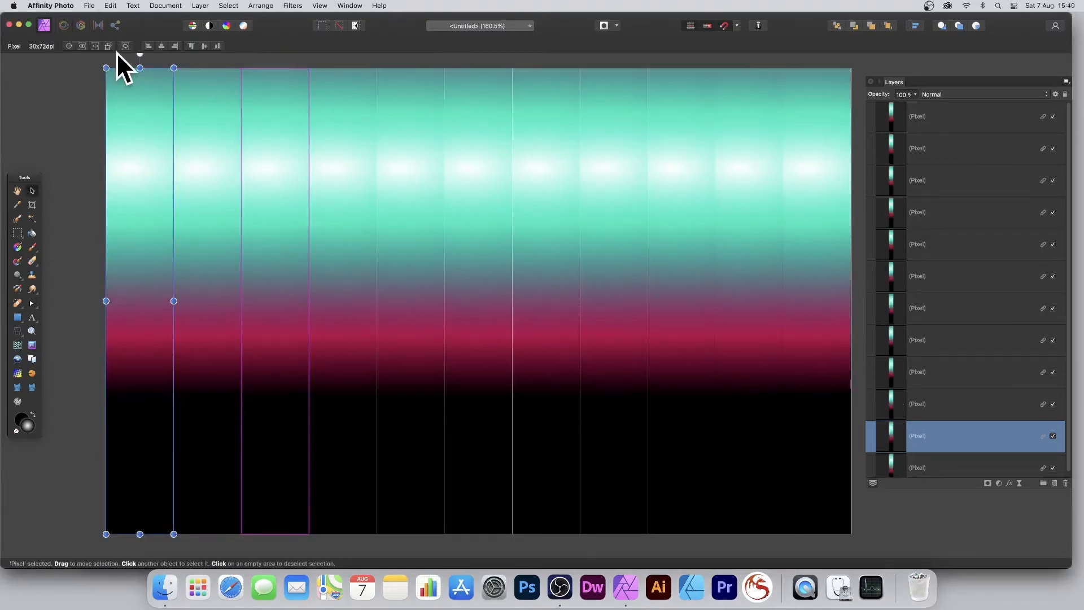
drag(139, 67, 130, 265)
key(super+z)
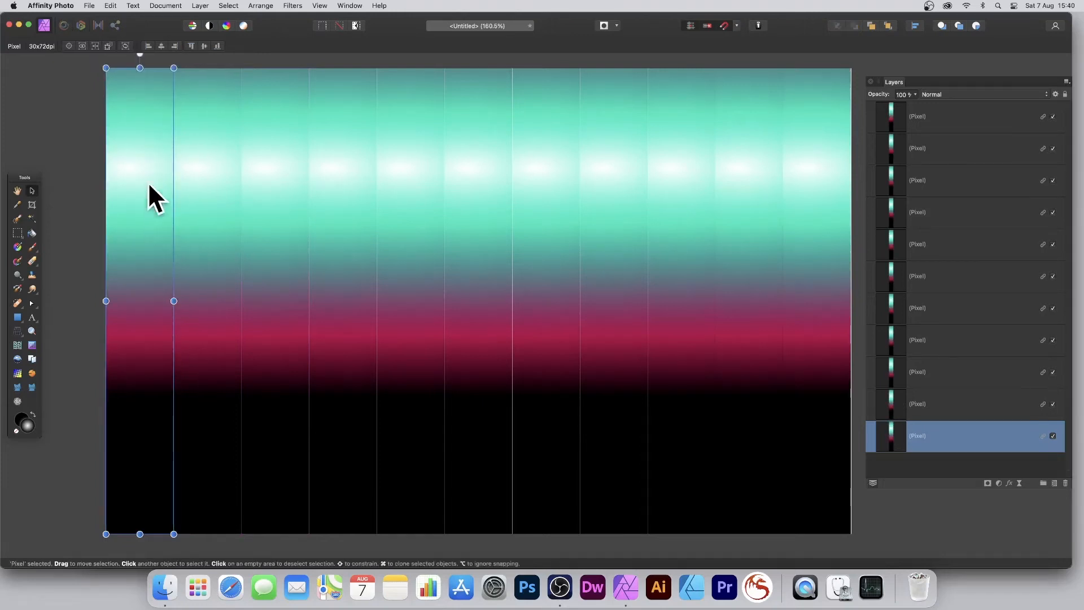
Try shortening the first strip from its upper edge and shearing its side downwards, restoring its original shape after each attempt.
drag(140, 69, 129, 93)
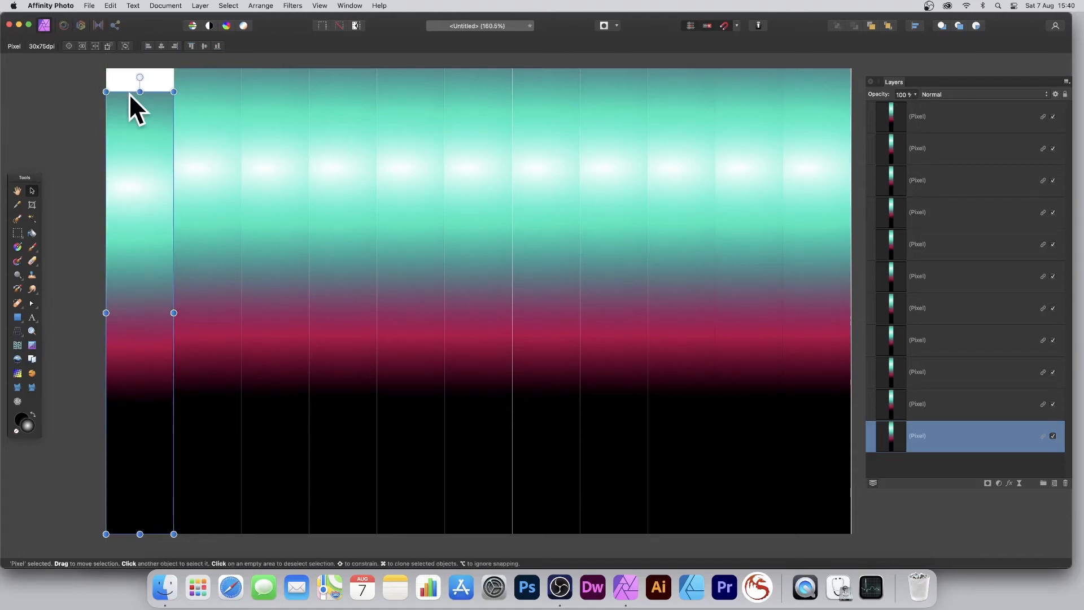
drag(140, 92, 145, 69)
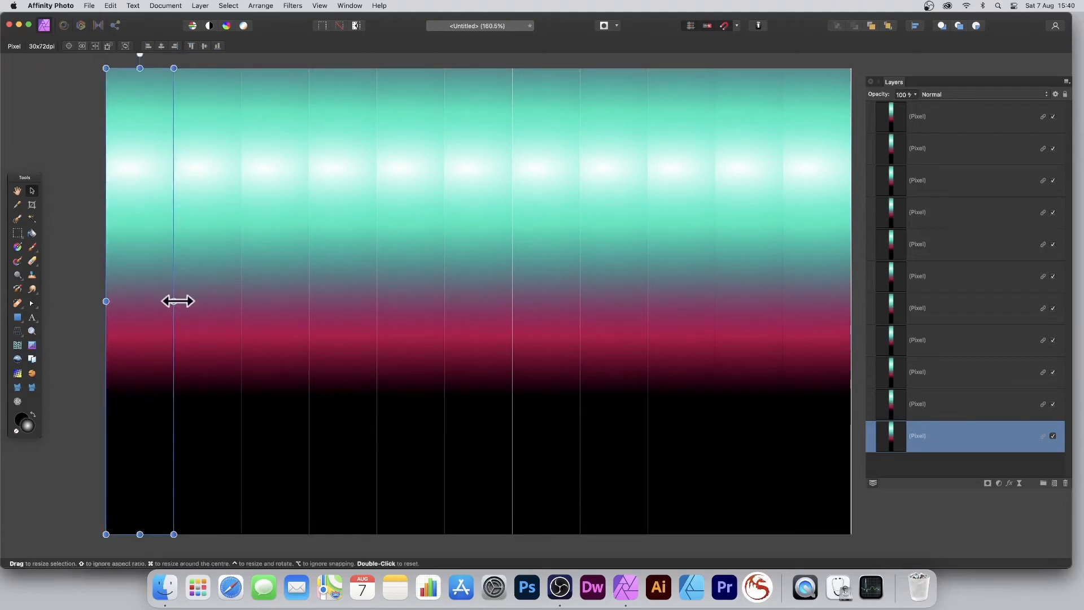
drag(177, 300, 163, 356)
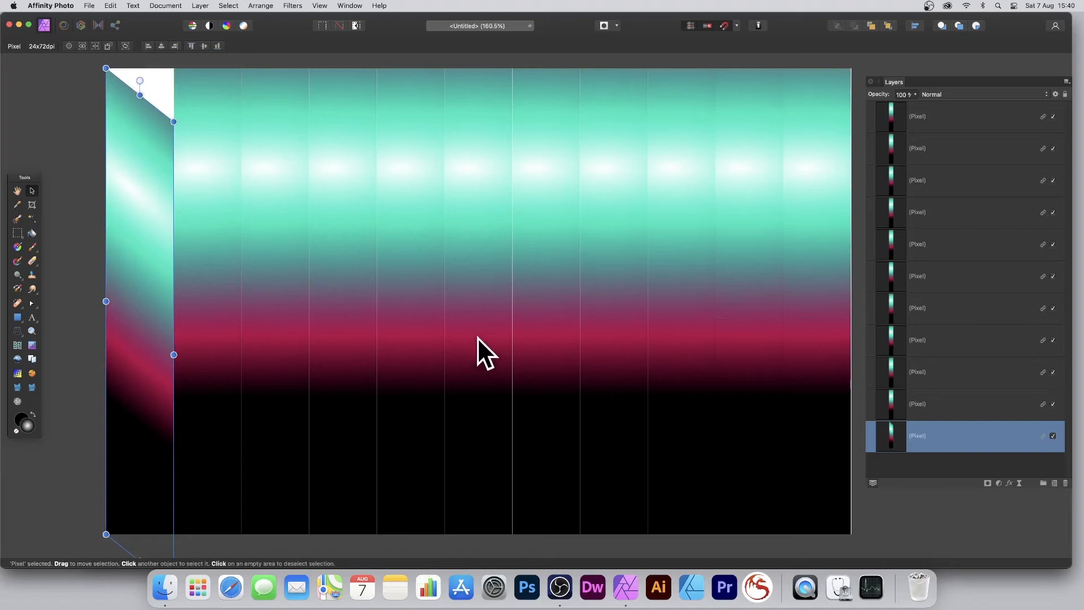
key(super+z)
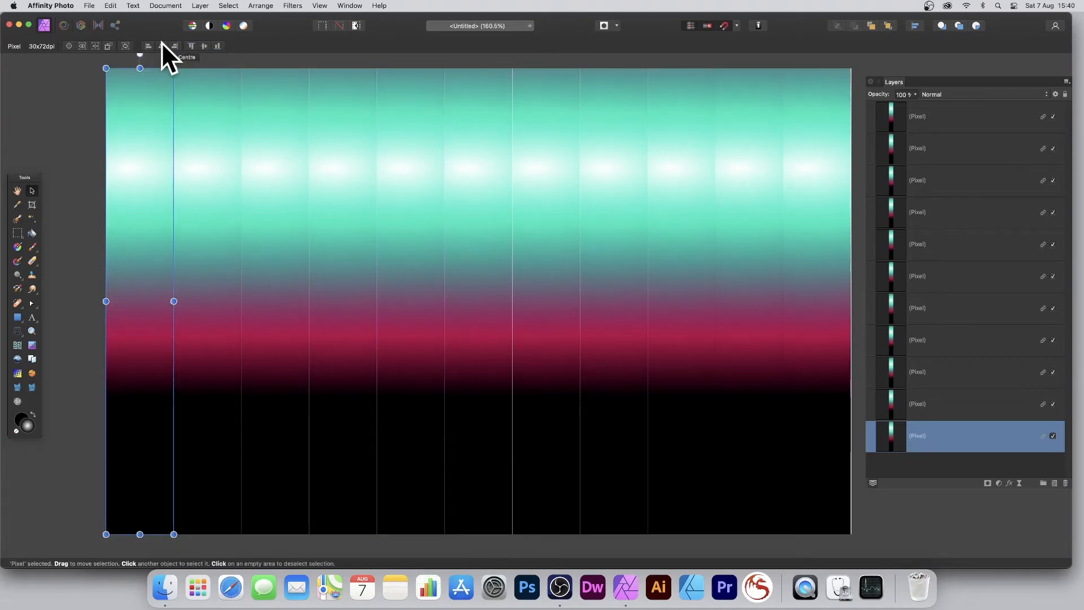
Show the Links panel and place it over the canvas, clear of the layer list.
click(346, 4)
mouse_move(318, 9)
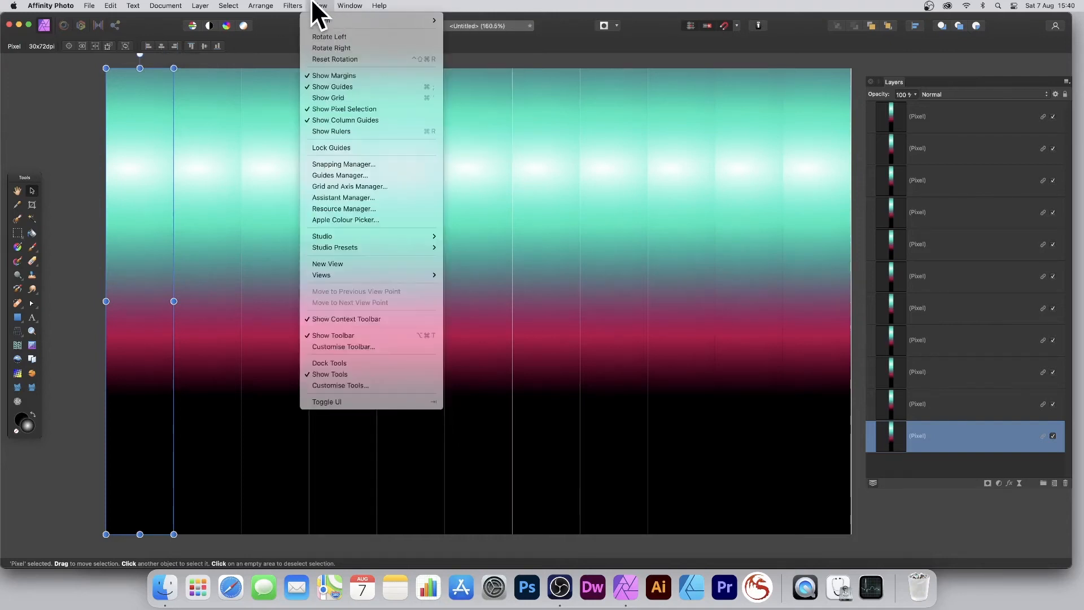
mouse_move(316, 233)
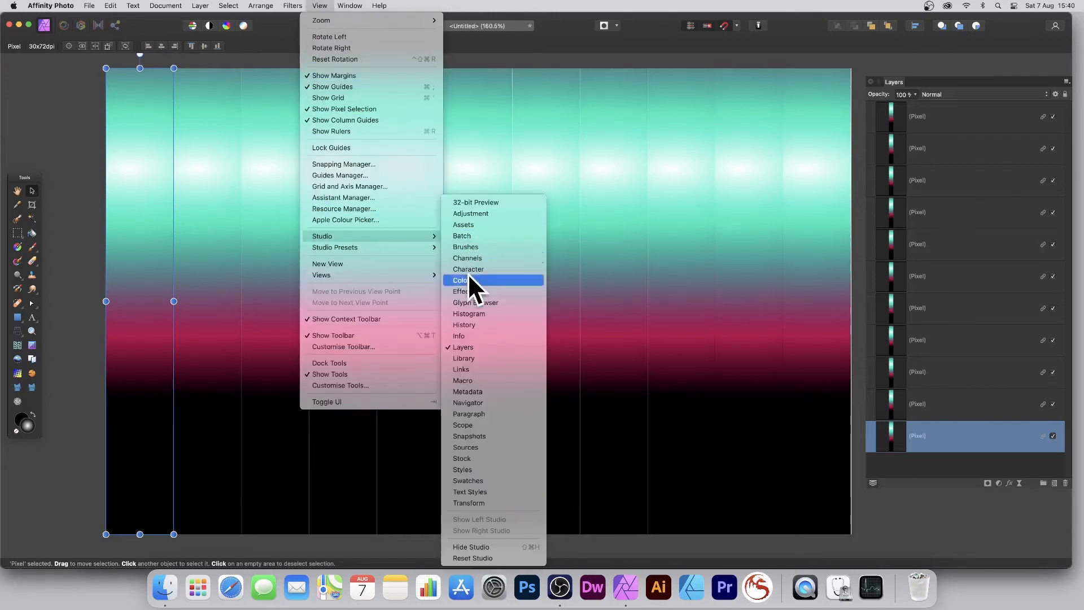
click(477, 369)
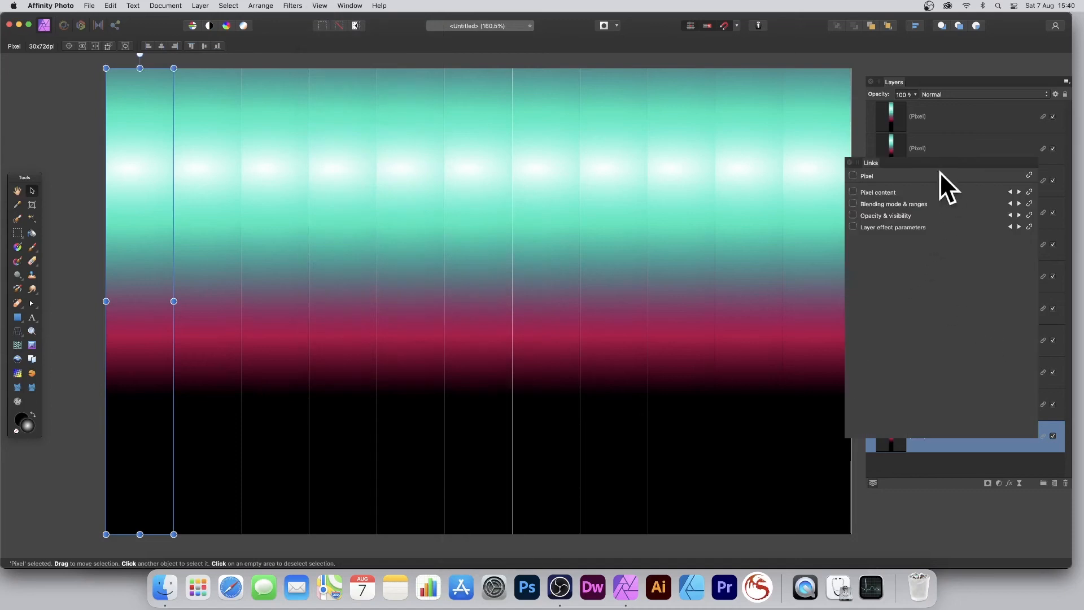
drag(876, 165, 549, 118)
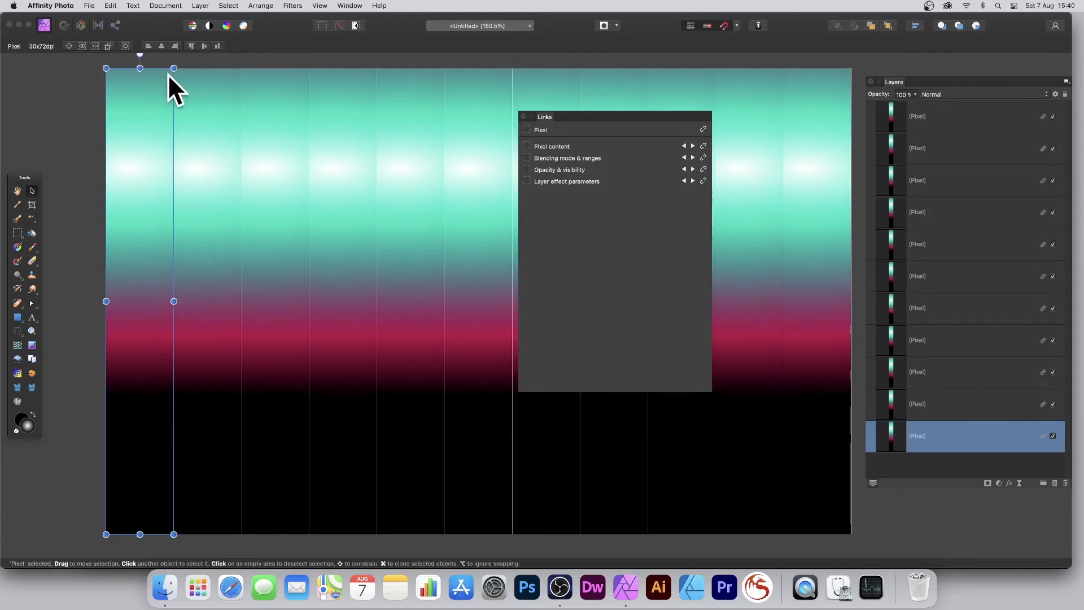
Preview a Gaussian Blur with a 24.7 px radius on the linked strips and cancel it.
click(293, 5)
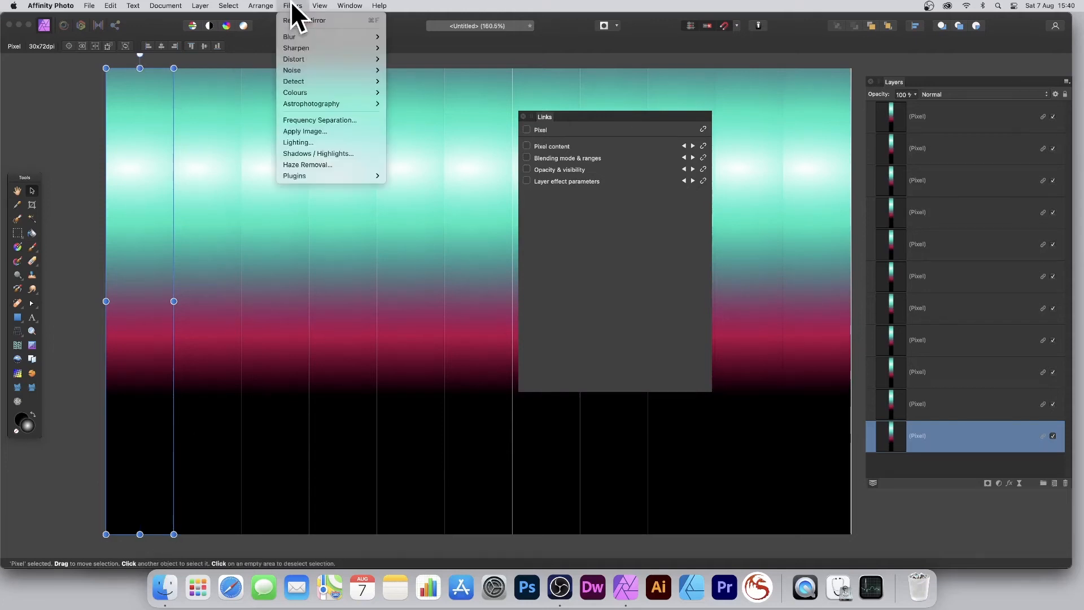
mouse_move(293, 36)
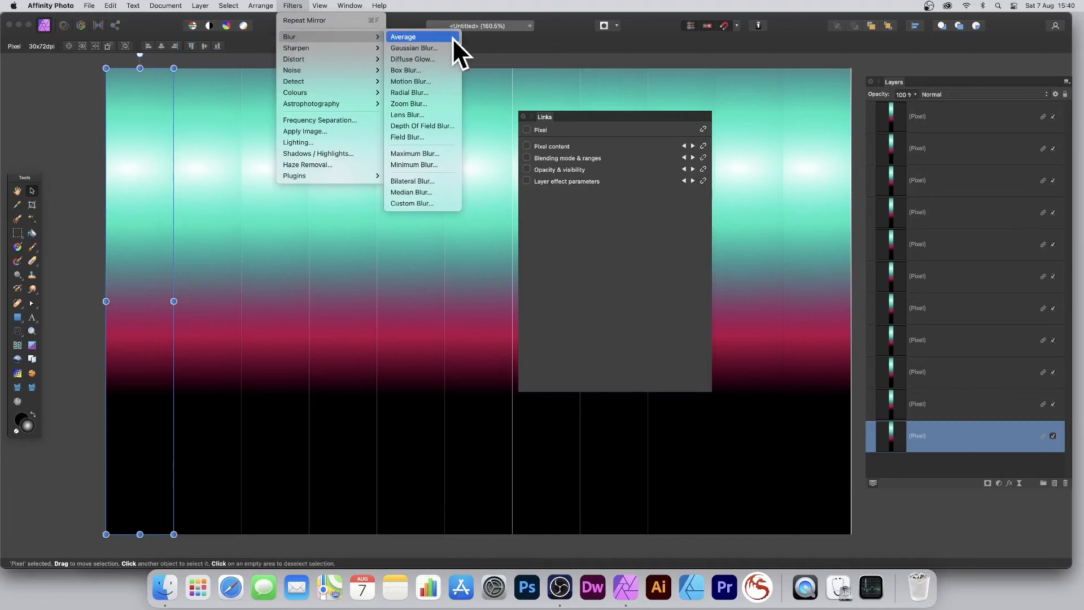
click(433, 49)
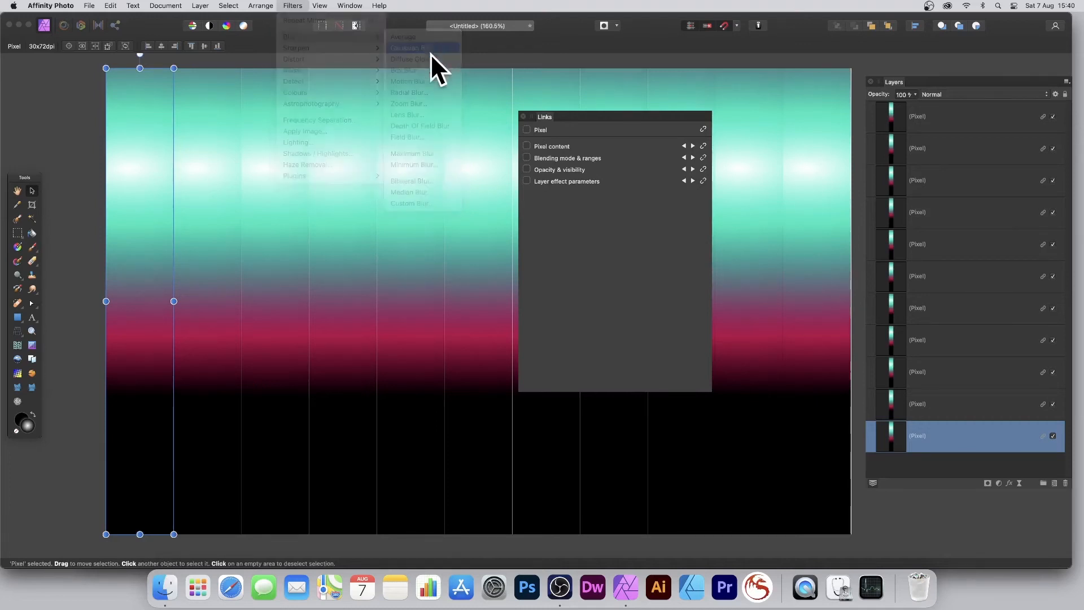
mouse_move(974, 523)
mouse_down()
mouse_move(1023, 520)
mouse_move(955, 522)
mouse_move(975, 523)
mouse_up()
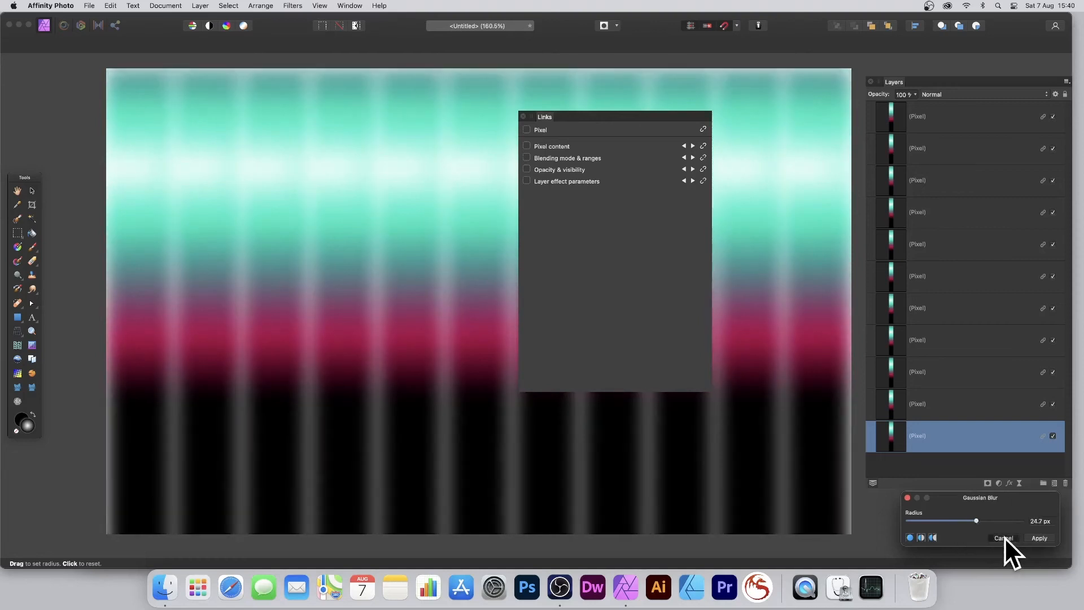
click(1005, 538)
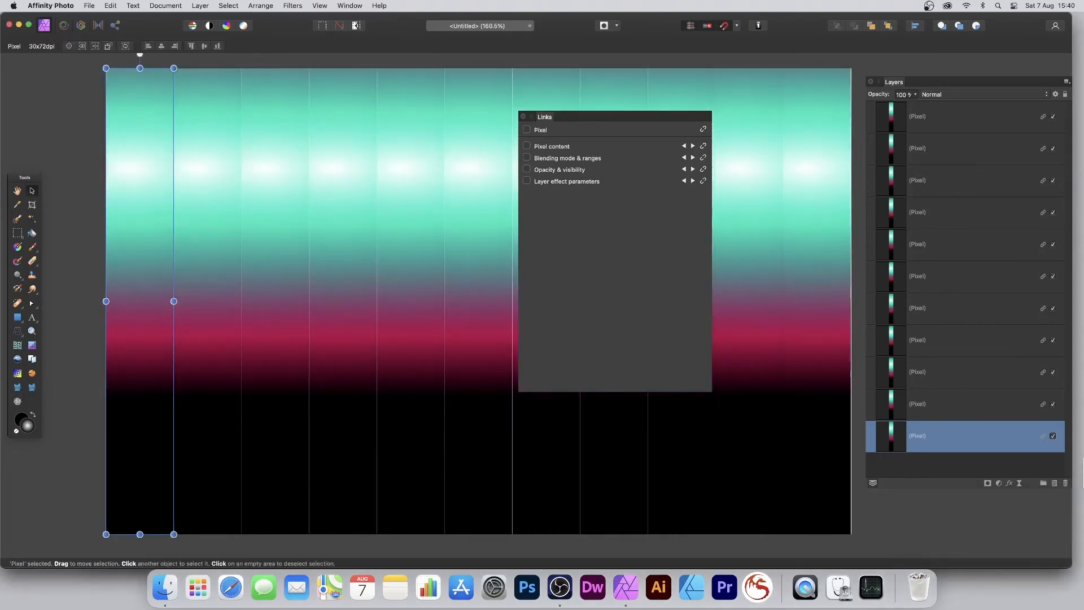
Add a Pillow Bevel / Emboss layer effect to the strip with radius 18.2 px, azimuth 28.1° and elevation 52°.
drag(900, 83, 735, 61)
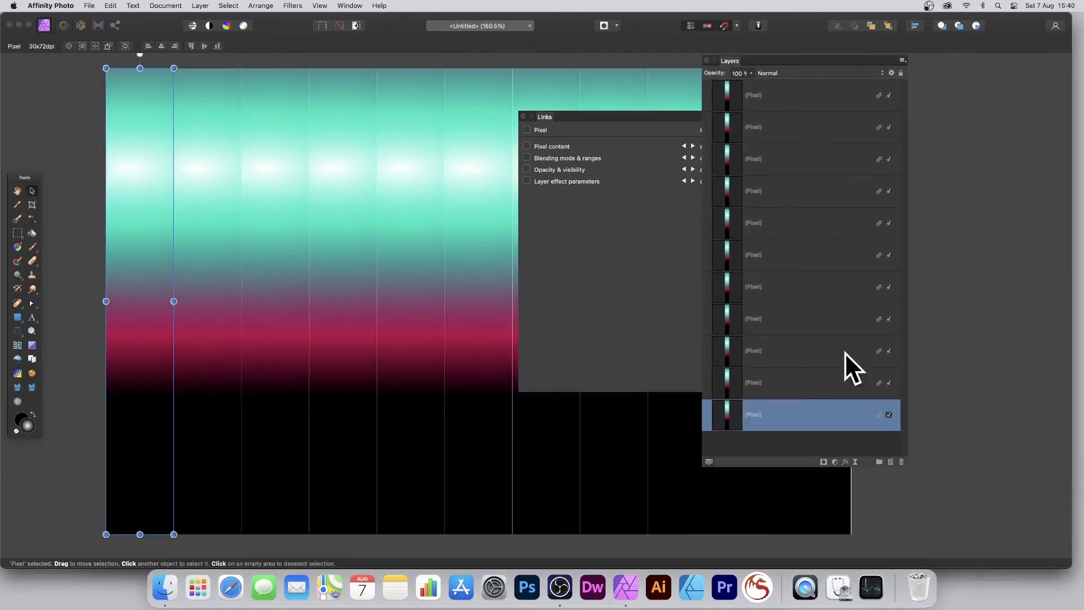
click(845, 462)
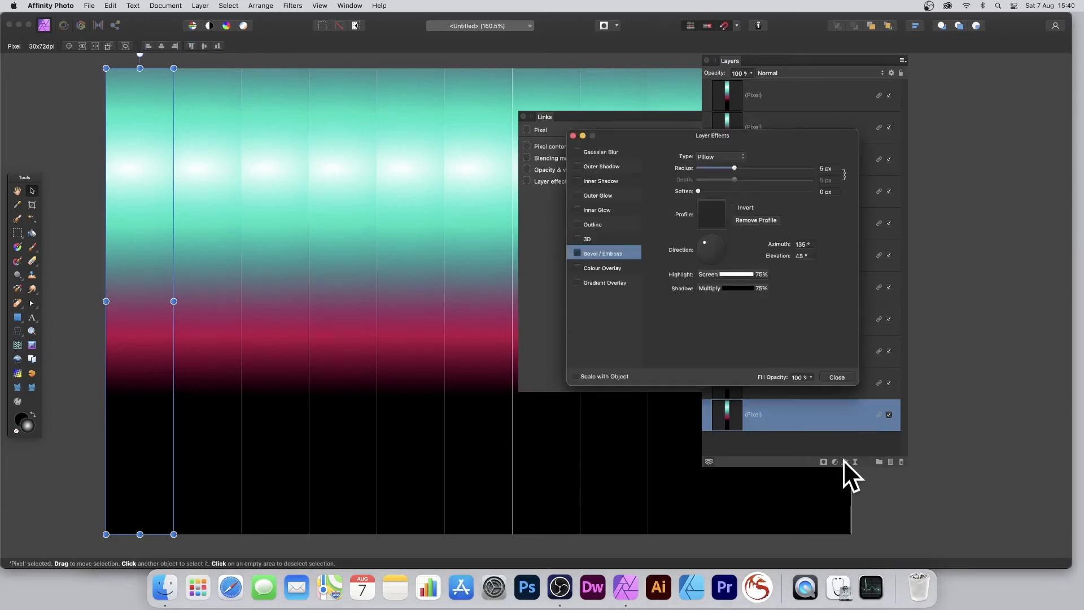
click(577, 253)
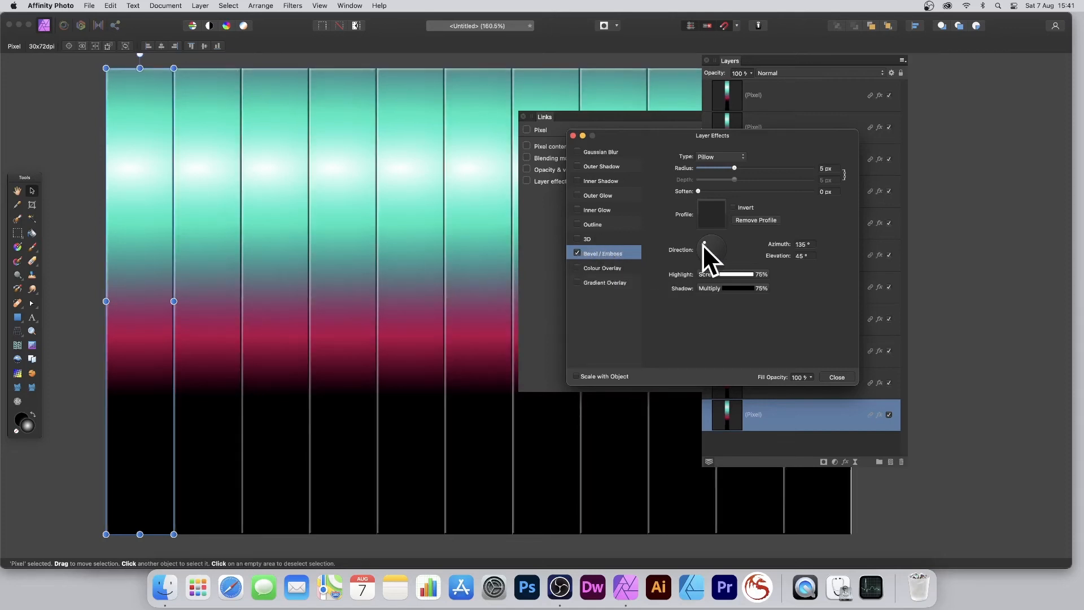
mouse_move(705, 245)
mouse_down()
mouse_move(719, 257)
mouse_move(737, 253)
mouse_move(690, 239)
mouse_move(734, 247)
mouse_move(717, 242)
mouse_up()
drag(737, 167, 759, 167)
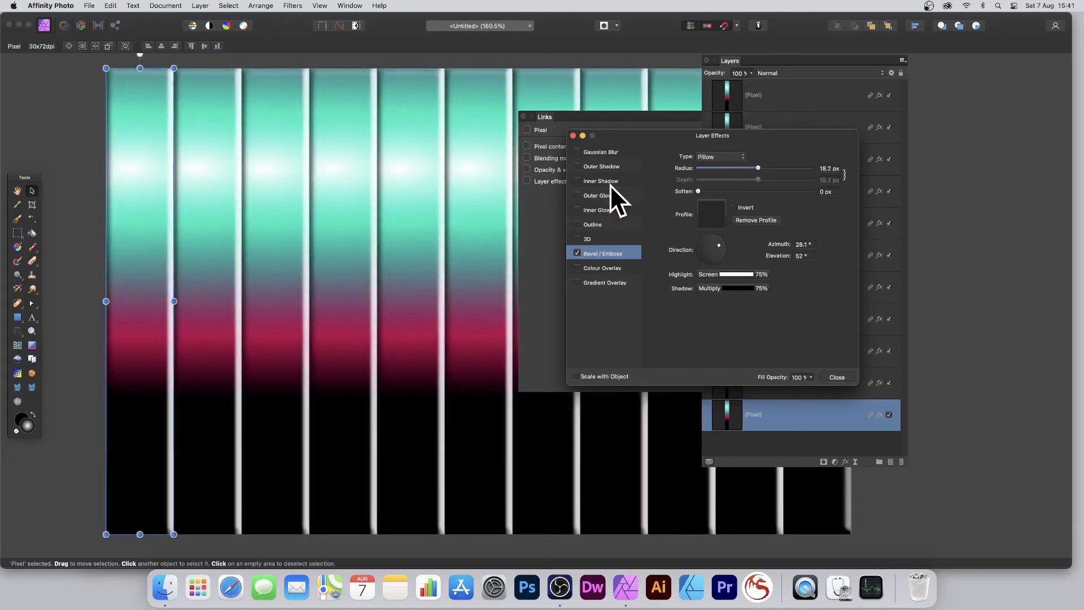
Enable the 3D effect on the strip and add a linear Gradient Overlay angled at 330°.
click(577, 239)
click(588, 239)
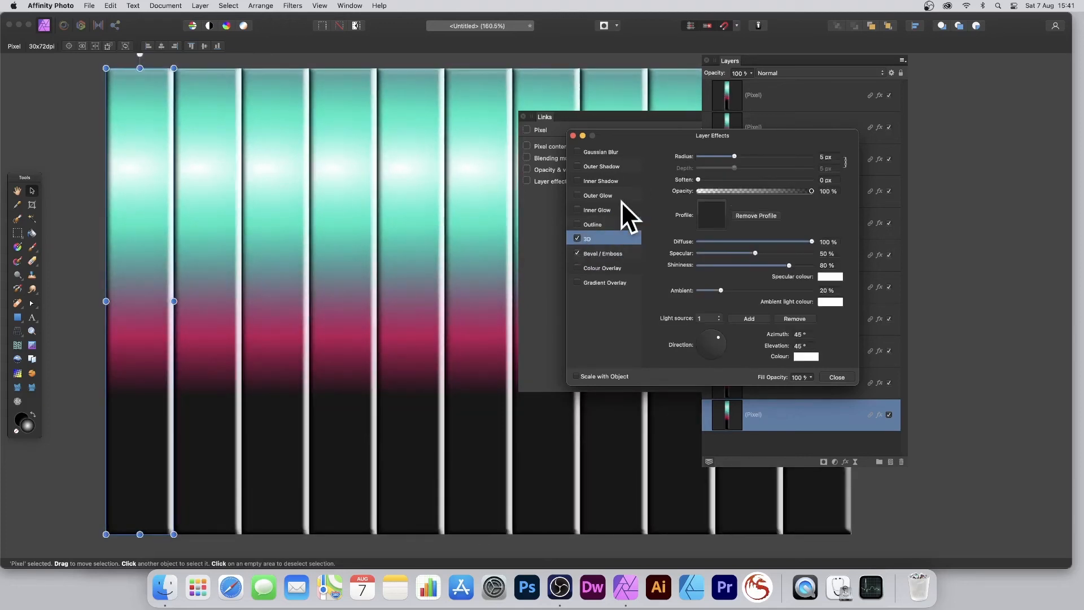
click(579, 284)
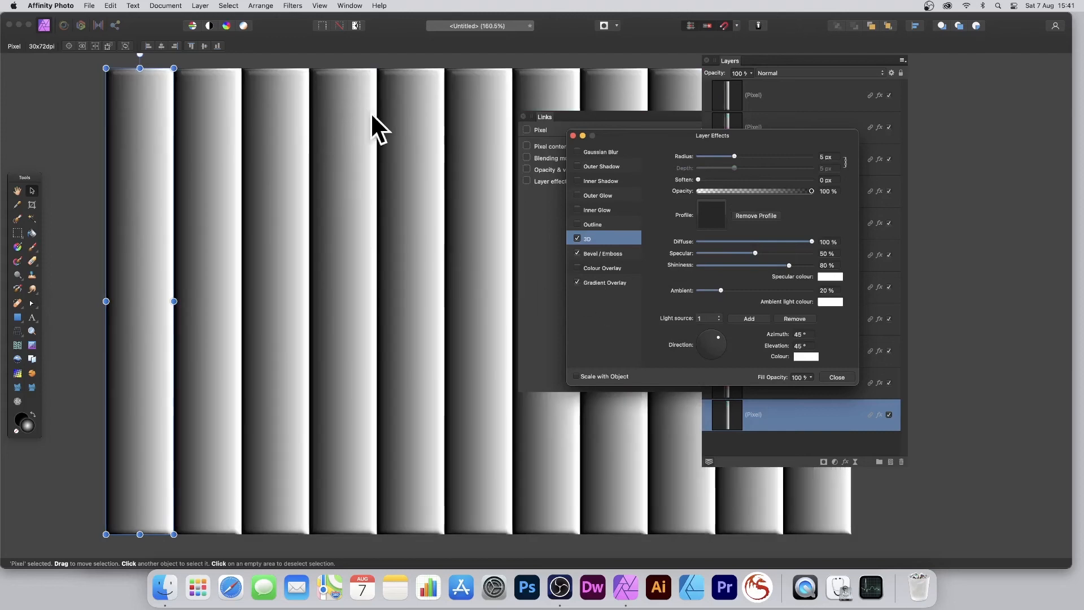
click(617, 283)
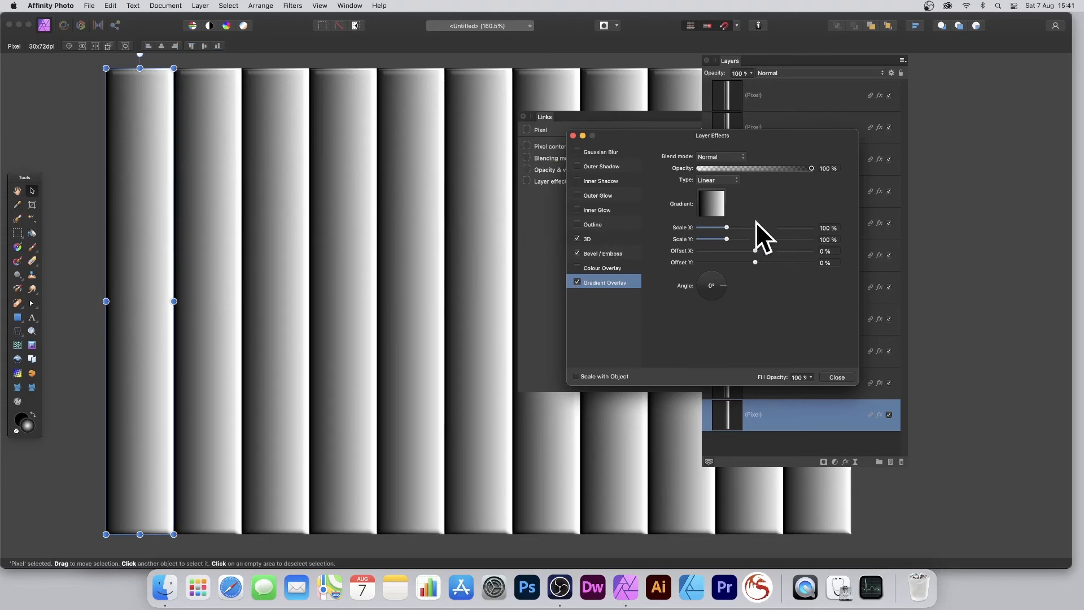
mouse_move(724, 285)
mouse_down()
mouse_move(699, 259)
mouse_move(700, 306)
mouse_move(735, 297)
mouse_up()
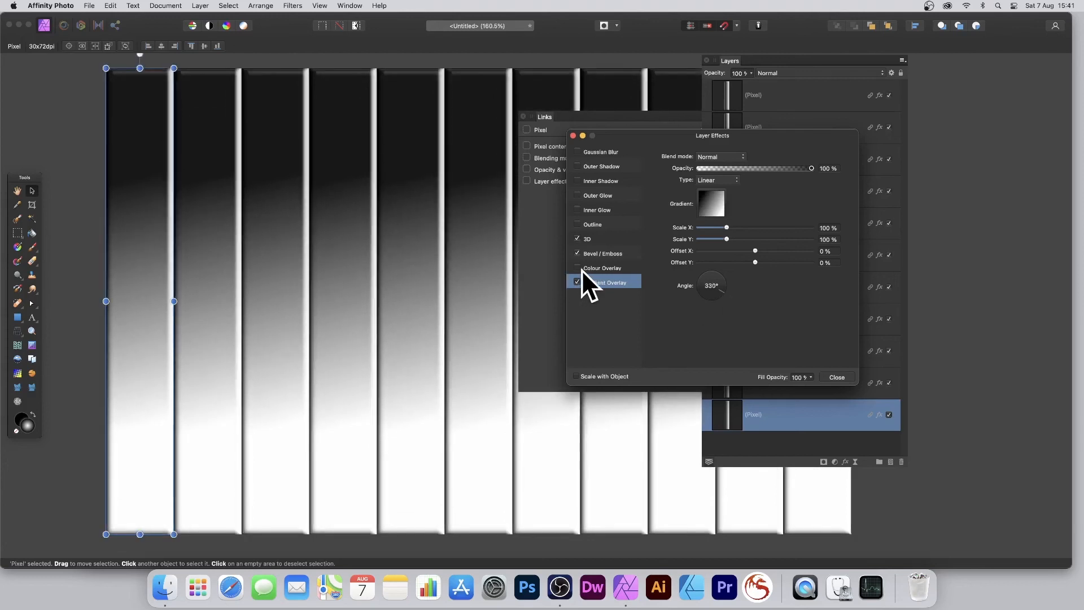
Try a black Colour Overlay on the strip and turn it off again.
click(578, 268)
click(598, 268)
click(577, 267)
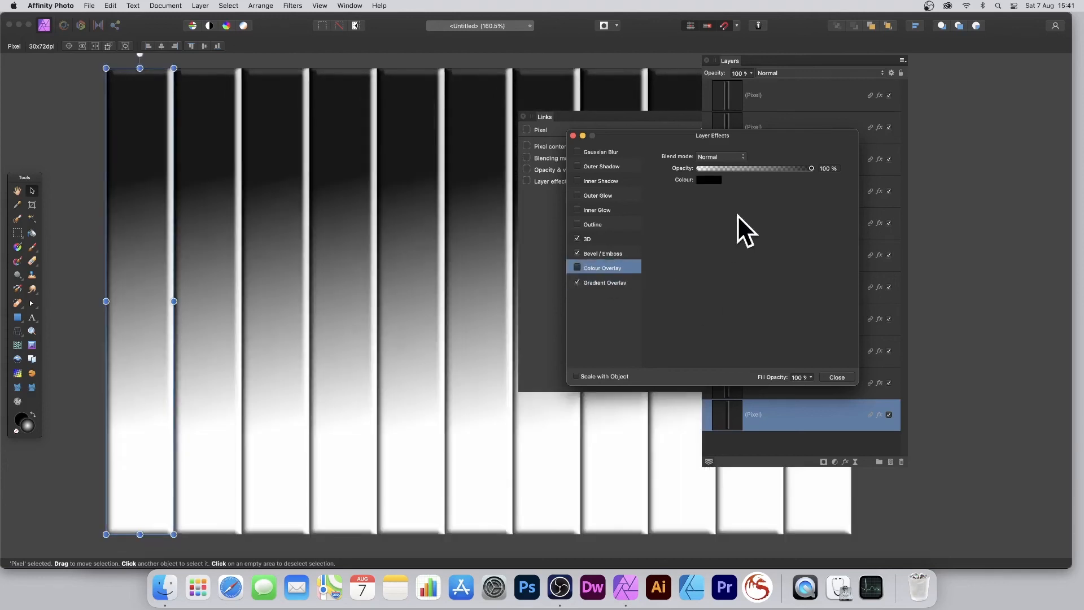
Change the strip's Gradient Overlay type to Radial after trying Elliptical.
click(611, 282)
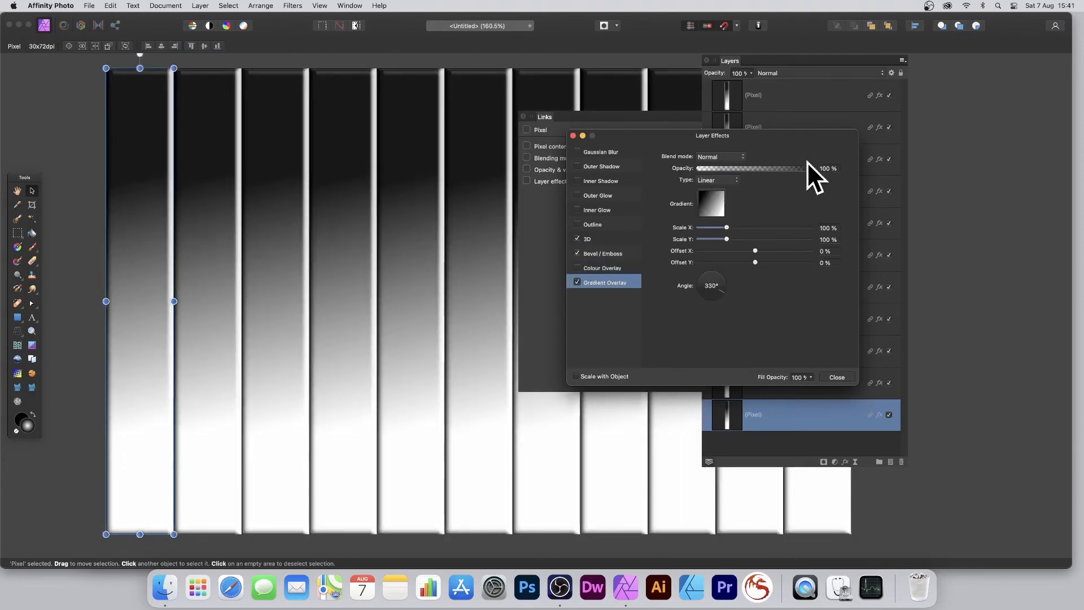
click(717, 181)
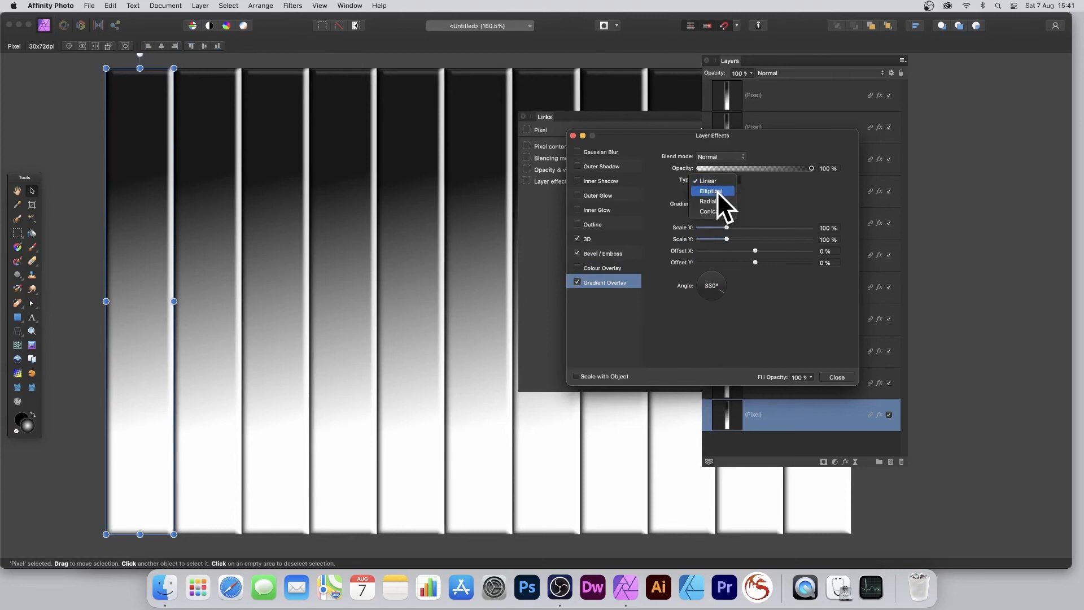
click(718, 191)
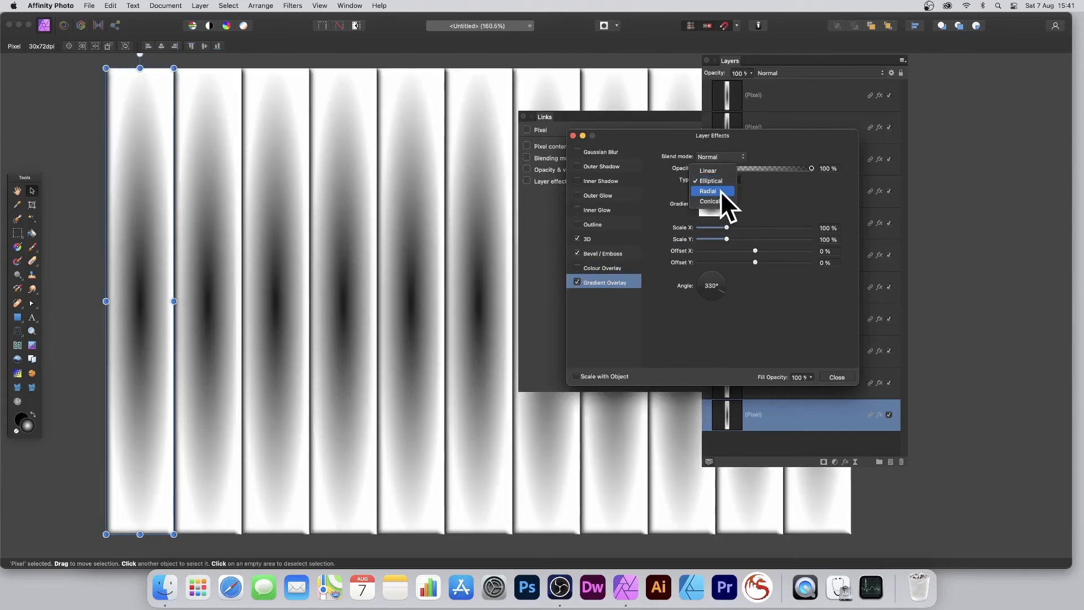
click(721, 190)
Add a colour stop at 32% in the overlay gradient and recolour it crimson by raising its LAB A value.
click(717, 203)
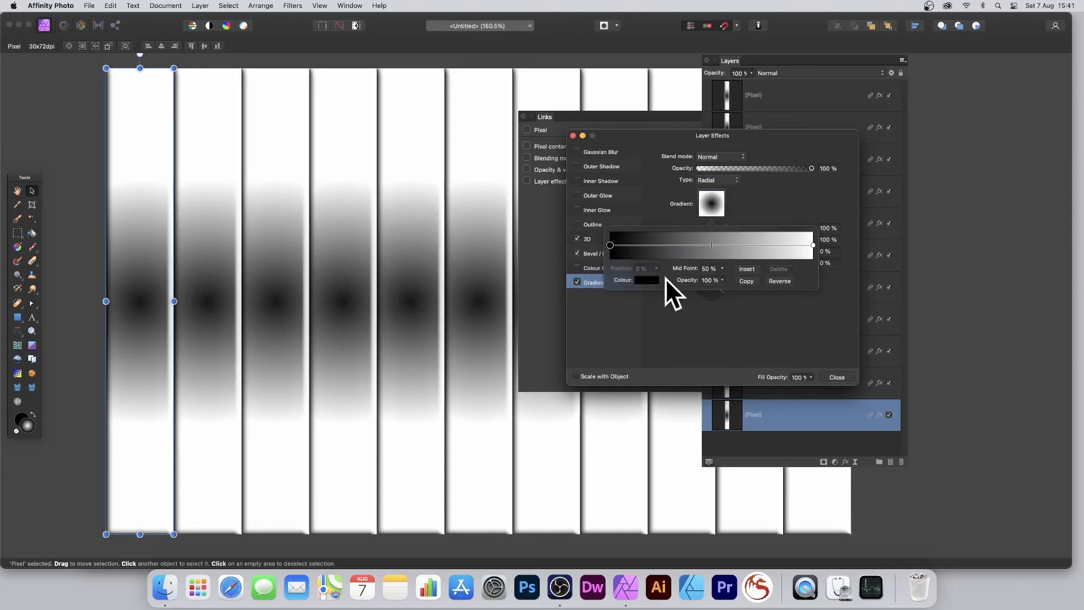
click(675, 246)
click(646, 280)
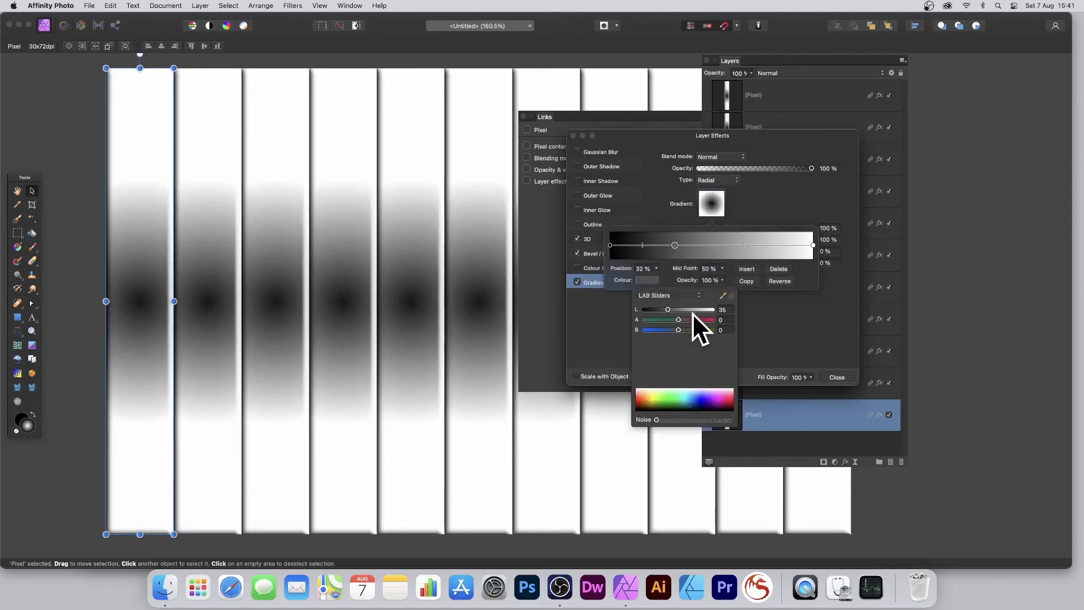
click(707, 319)
Add a second gradient stop coloured dark green with LAB values 14, -83, 0, and move it to position 97%.
click(714, 247)
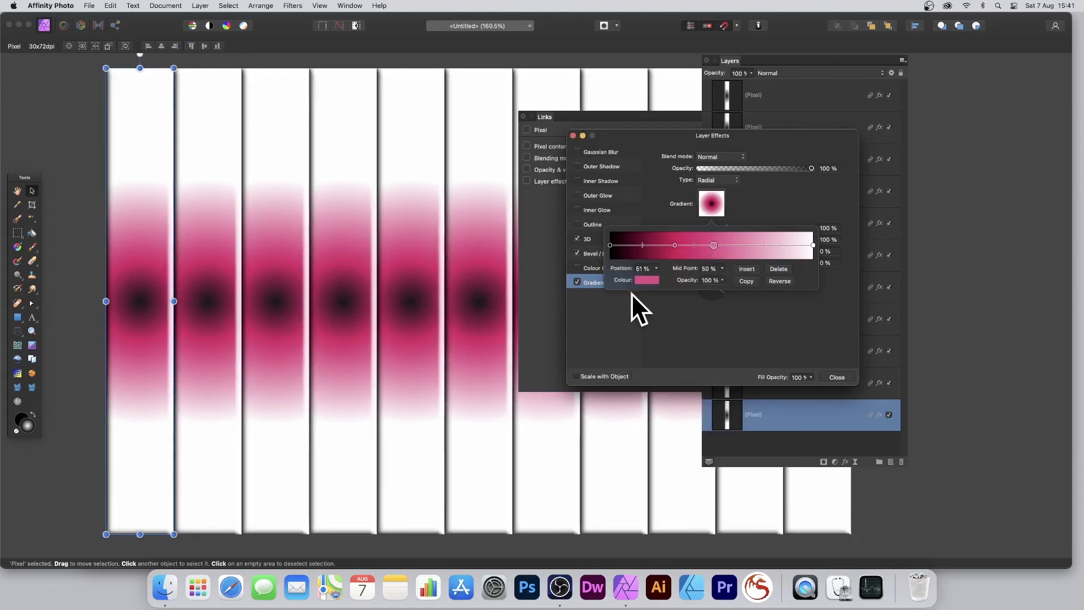
click(648, 279)
click(659, 309)
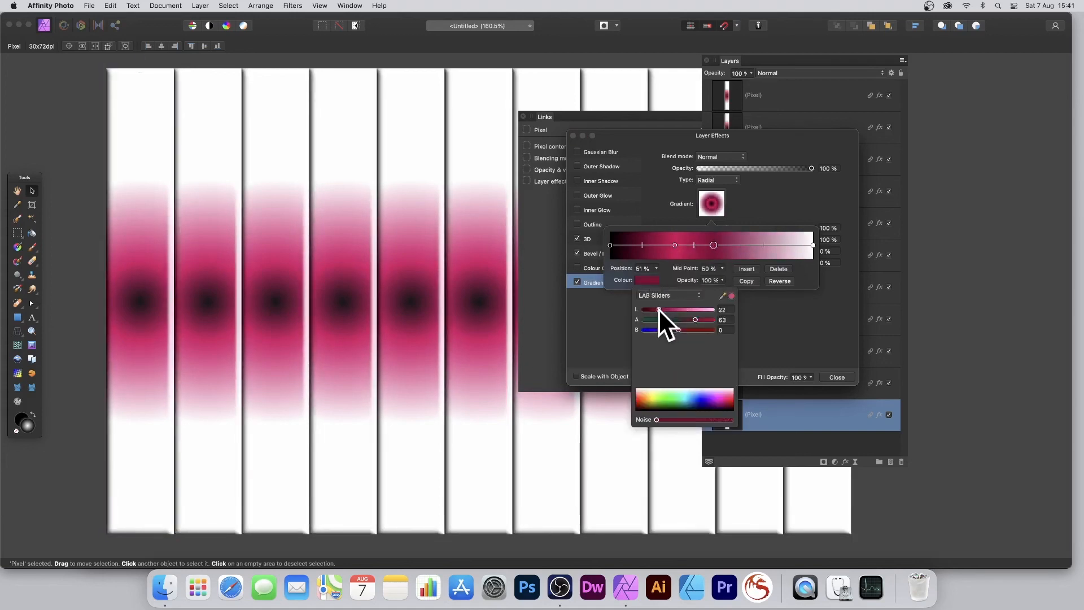
drag(659, 309, 654, 311)
click(656, 320)
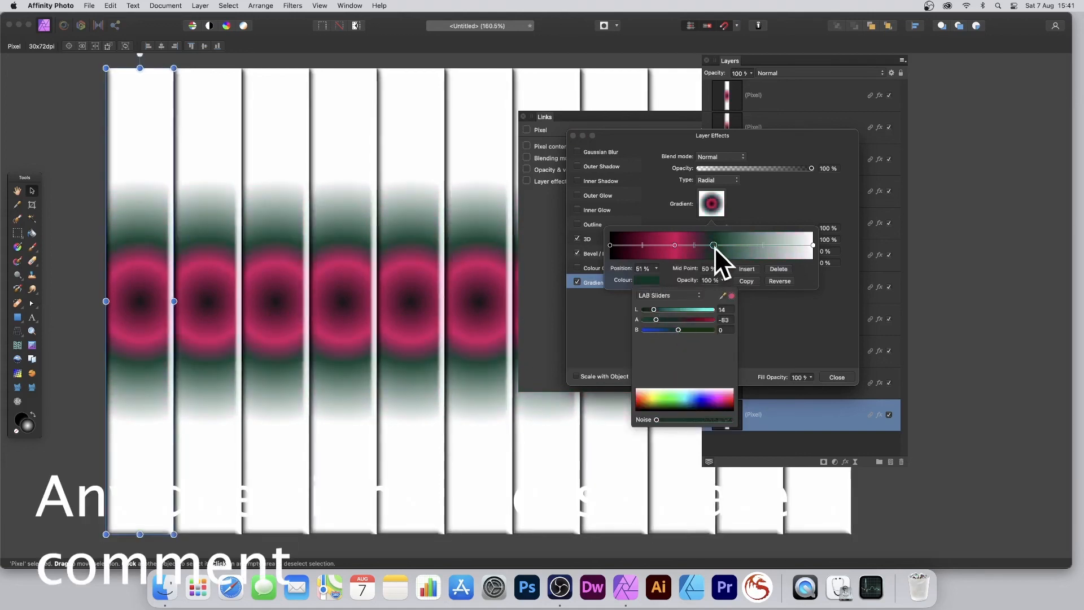
drag(714, 245, 807, 246)
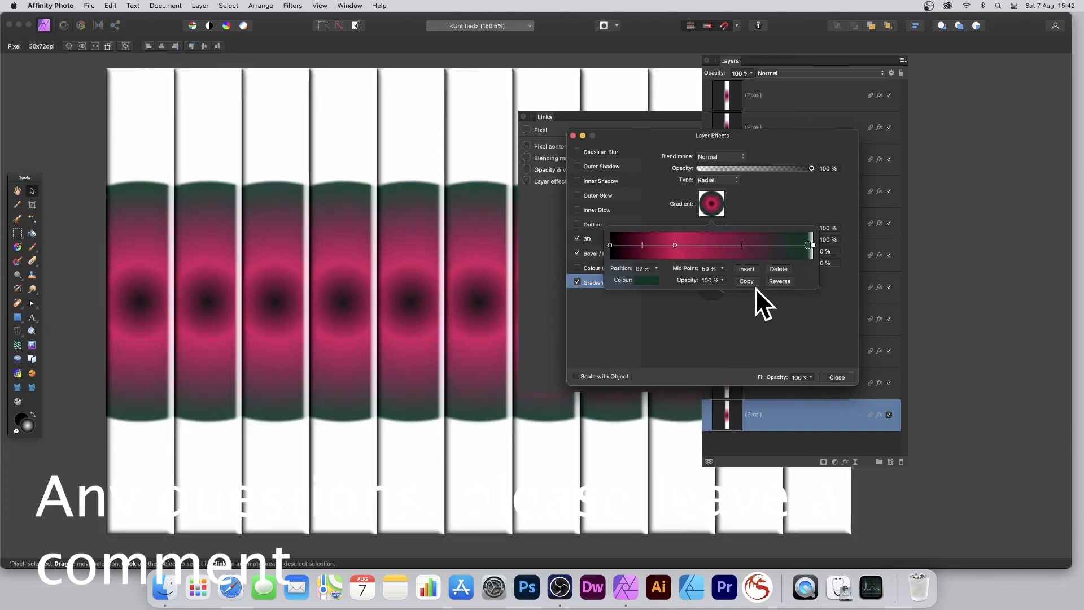
click(788, 313)
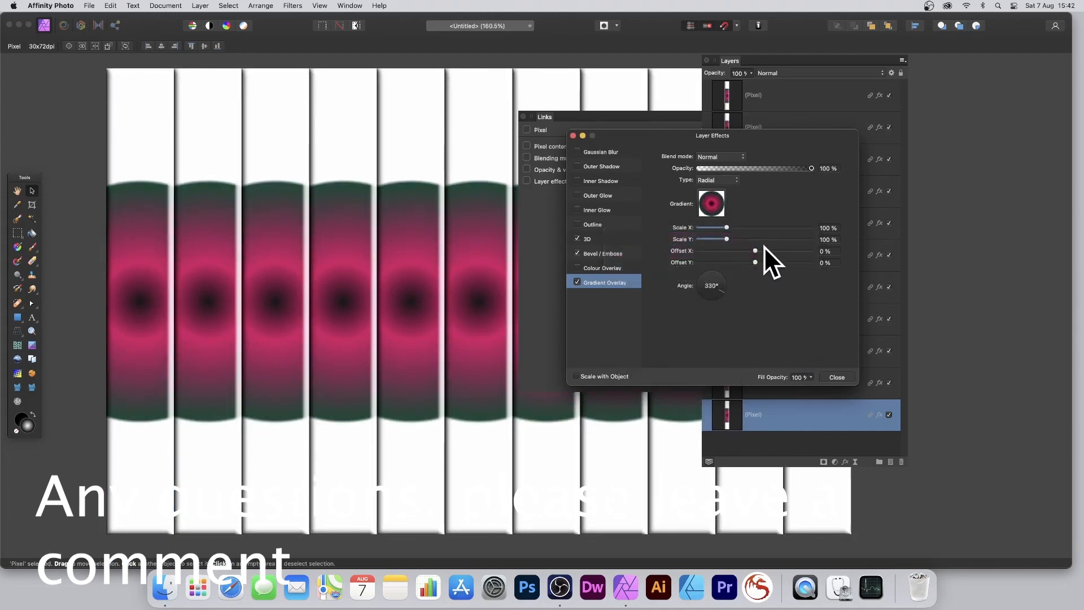
Set the gradient overlay's scale to 297% X and 148% Y and its offset to 53% X and -44% Y, select the fourth strip, and close the layer effects.
drag(728, 239, 742, 263)
mouse_move(362, 227)
mouse_down()
mouse_move(425, 285)
mouse_move(371, 229)
mouse_up()
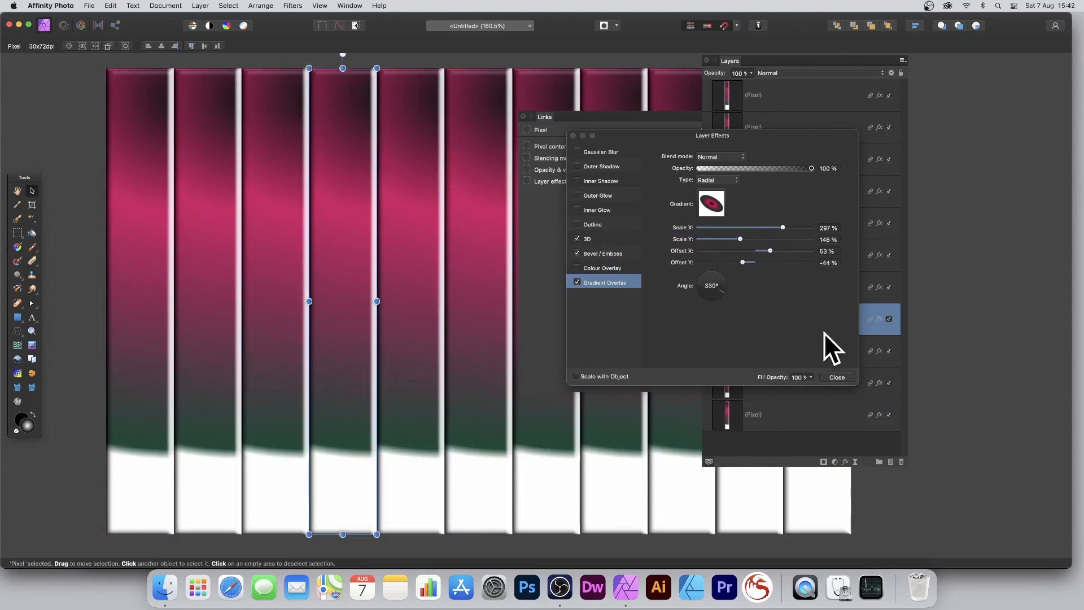
click(835, 377)
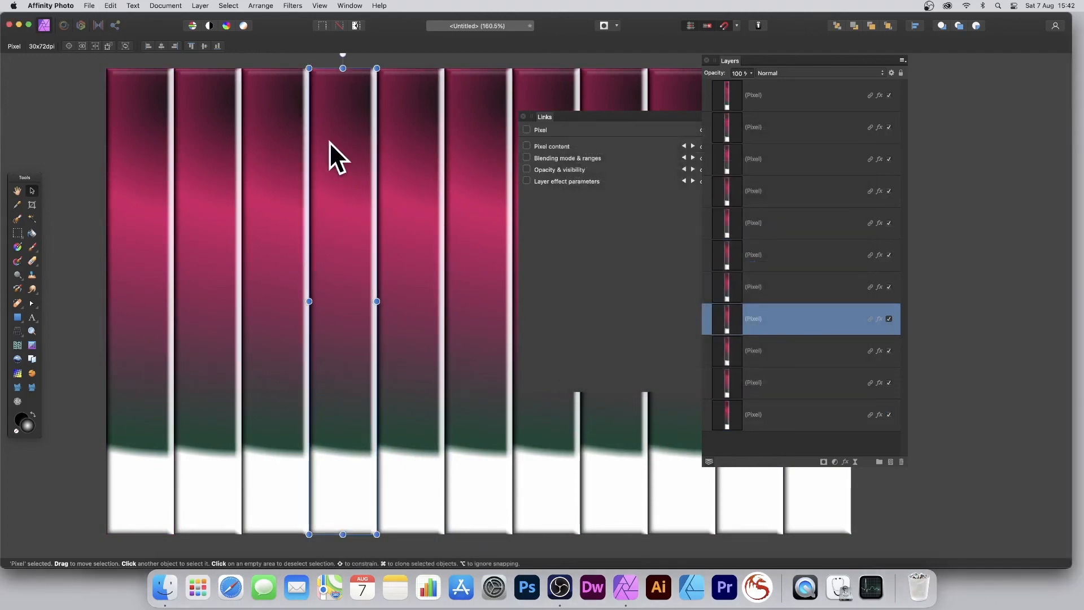